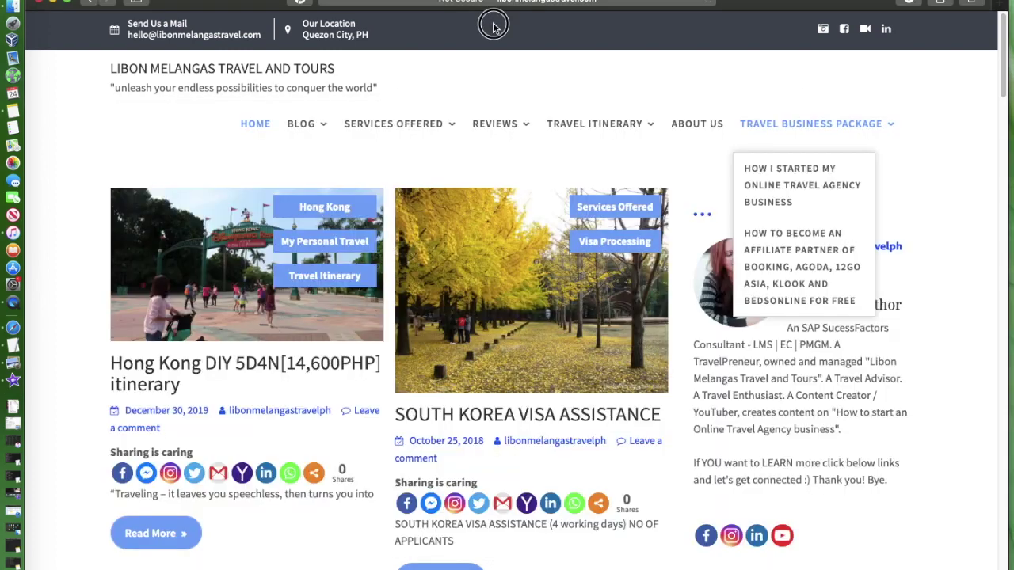
# Step: Open the link of the Eco-Friendly Website badge on the travel site's home page in a new tab
pyautogui.click(495, 27)
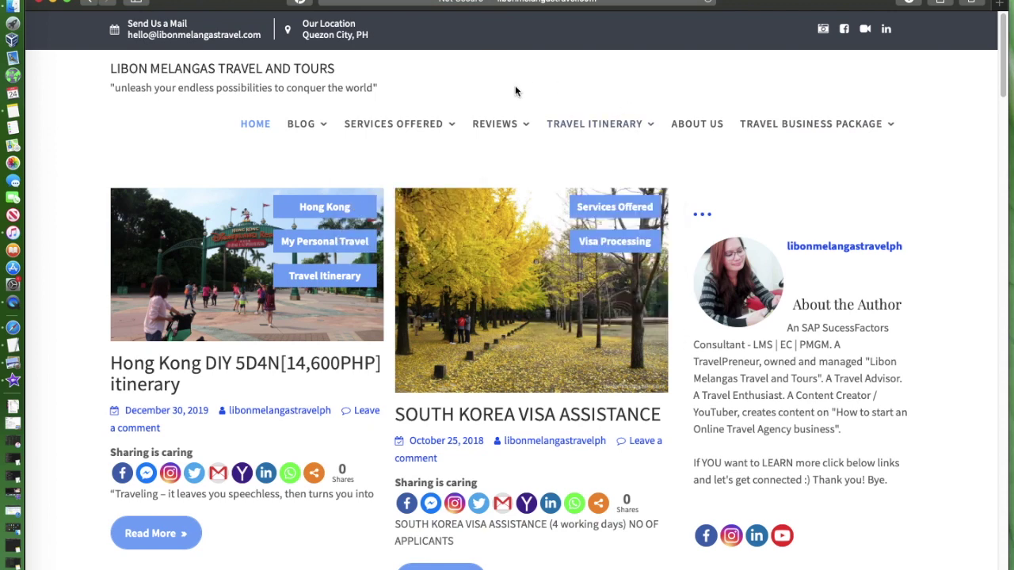
pyautogui.scroll(-1, 514, 91)
pyautogui.scroll(1, 514, 90)
pyautogui.moveTo(600, 133)
pyautogui.scroll(-4, 600, 279)
pyautogui.scroll(4, 600, 280)
pyautogui.scroll(-8, 843, 296)
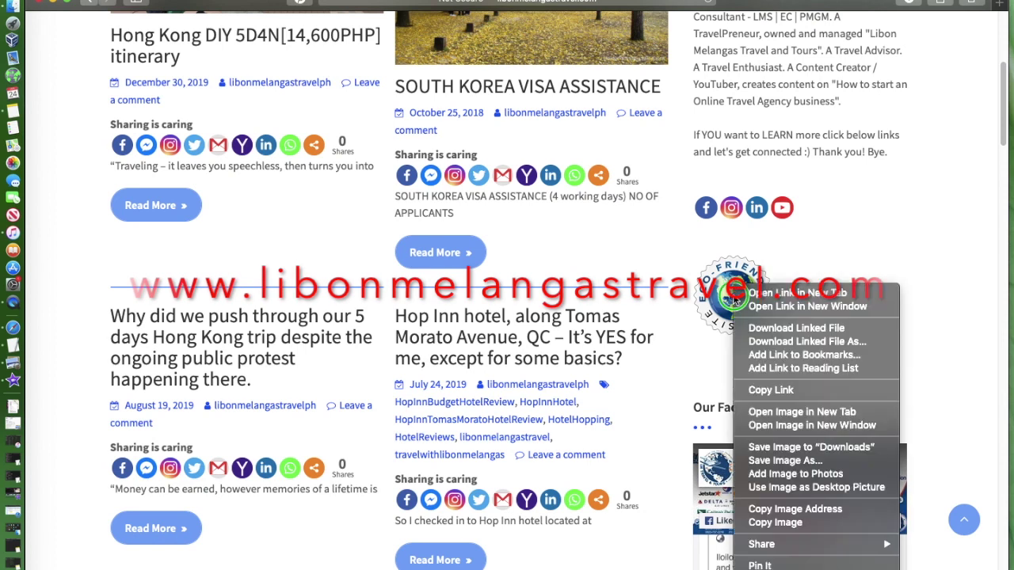
pyautogui.rightClick(735, 302)
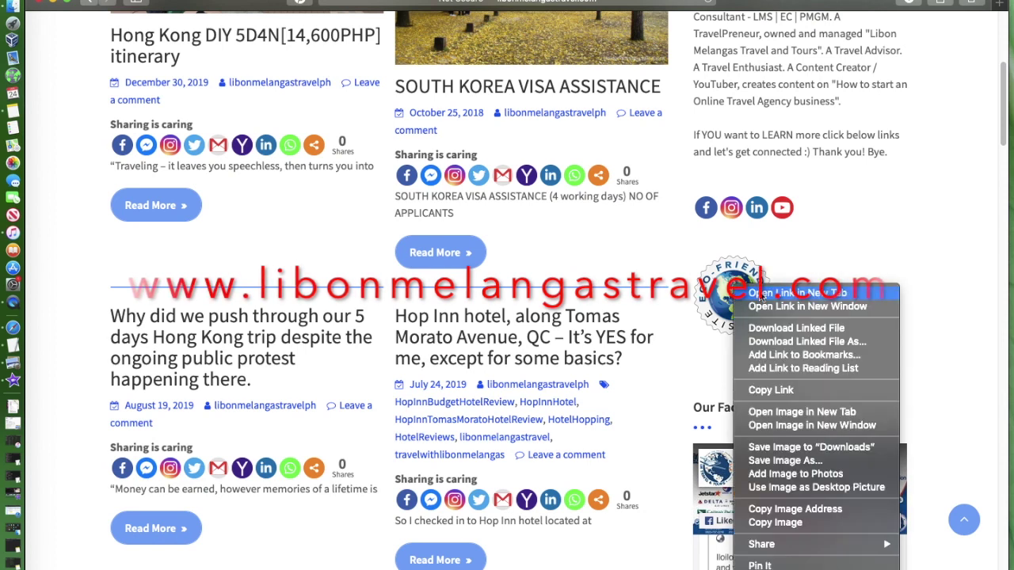
pyautogui.click(797, 293)
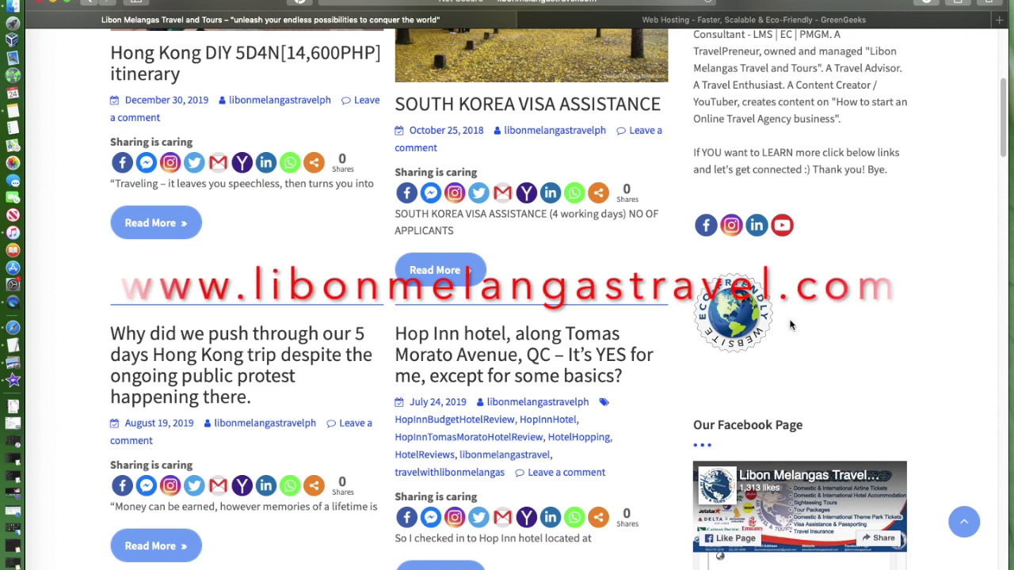
# Step: Open the GreenGeeks WordPress Optimized Hosting banner's Get Started Now link in a new tab and switch to that page
pyautogui.scroll(-5, 799, 352)
pyautogui.scroll(-15, 800, 350)
pyautogui.scroll(20, 842, 320)
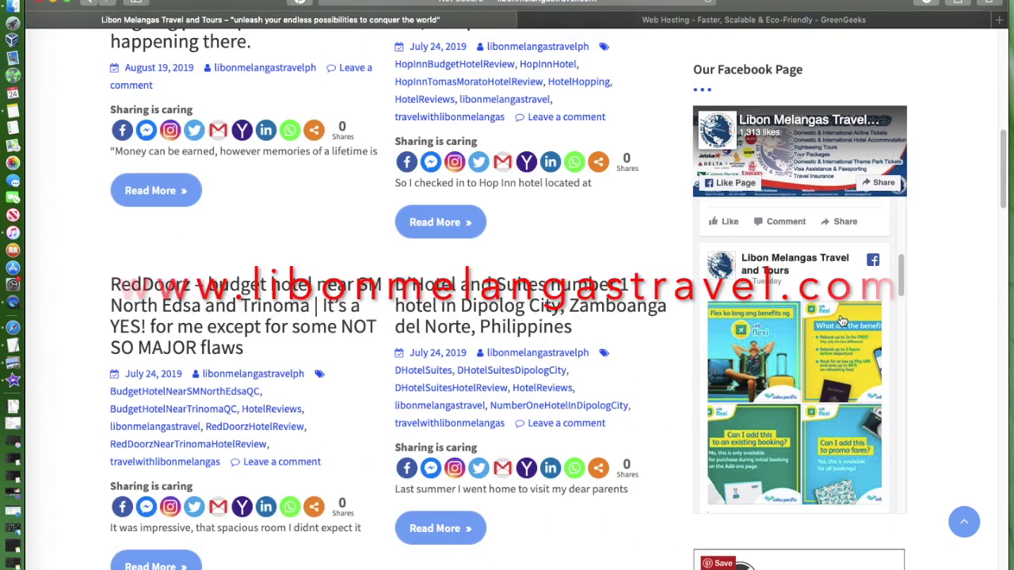
pyautogui.scroll(6, 735, 339)
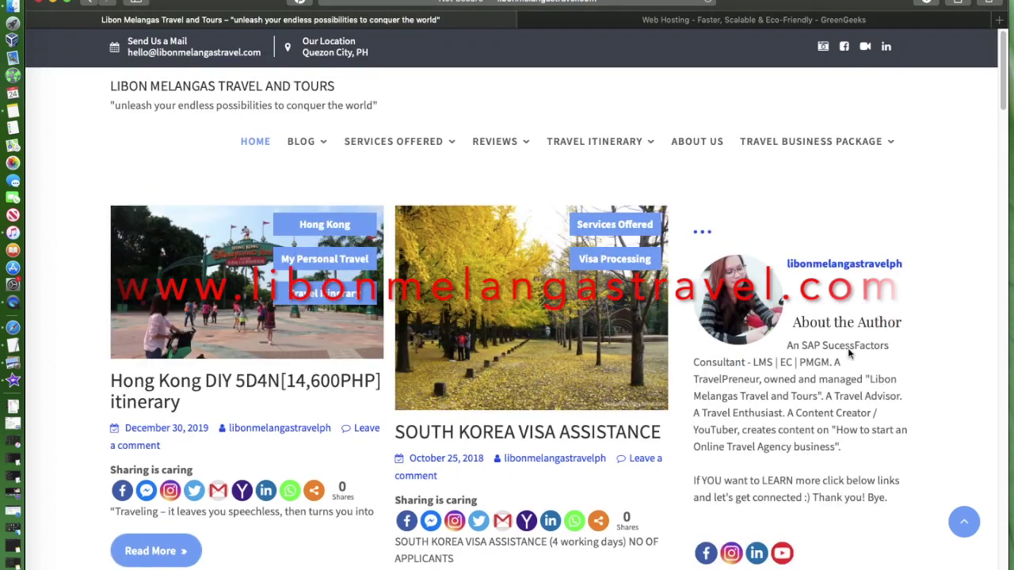
pyautogui.scroll(-20, 848, 348)
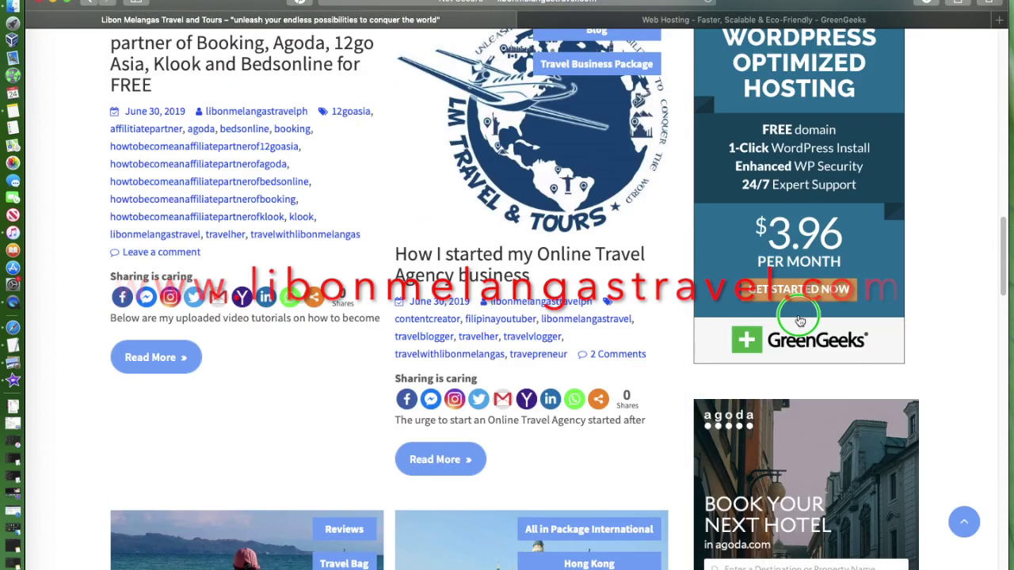
pyautogui.rightClick(800, 287)
pyautogui.click(833, 293)
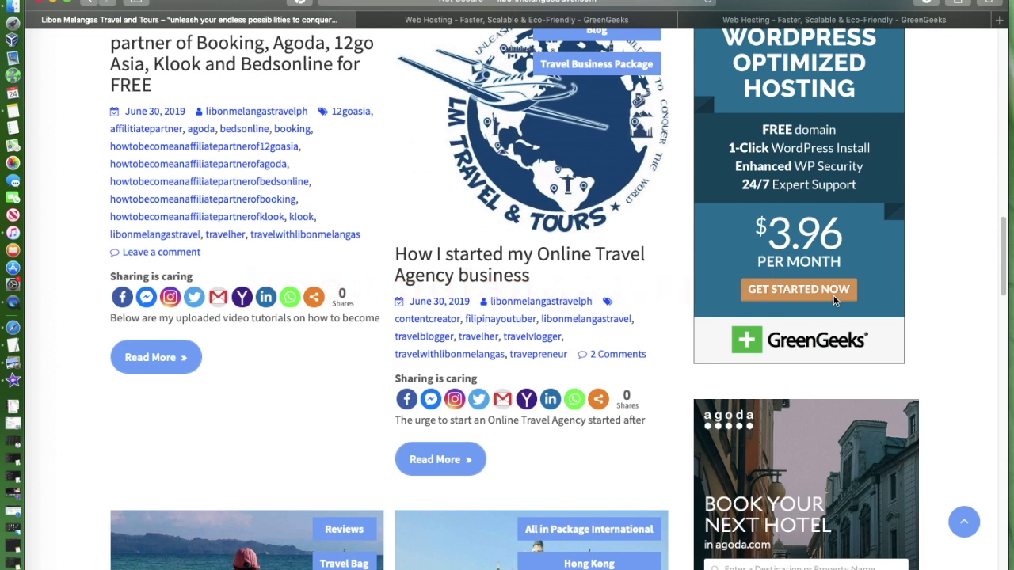
pyautogui.click(816, 16)
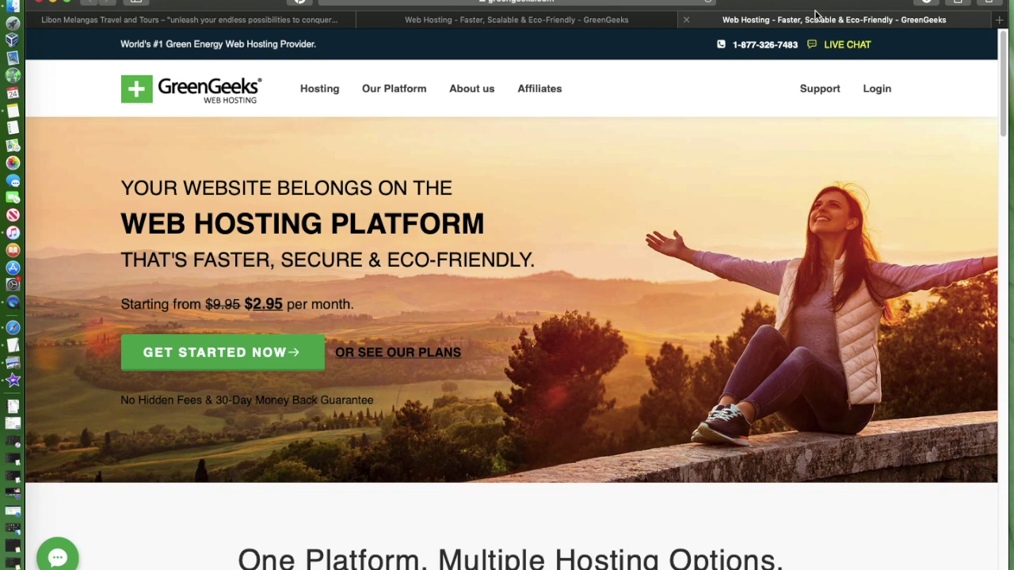
# Step: Review the GreenGeeks hosting options and open the plans for WordPress Hosting
pyautogui.scroll(-3, 642, 297)
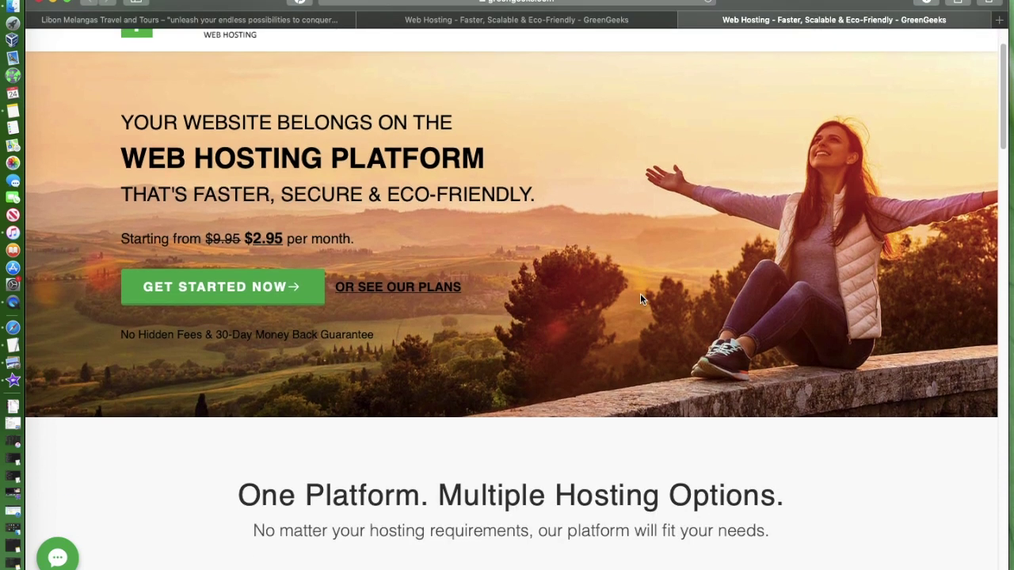
pyautogui.scroll(-2, 641, 299)
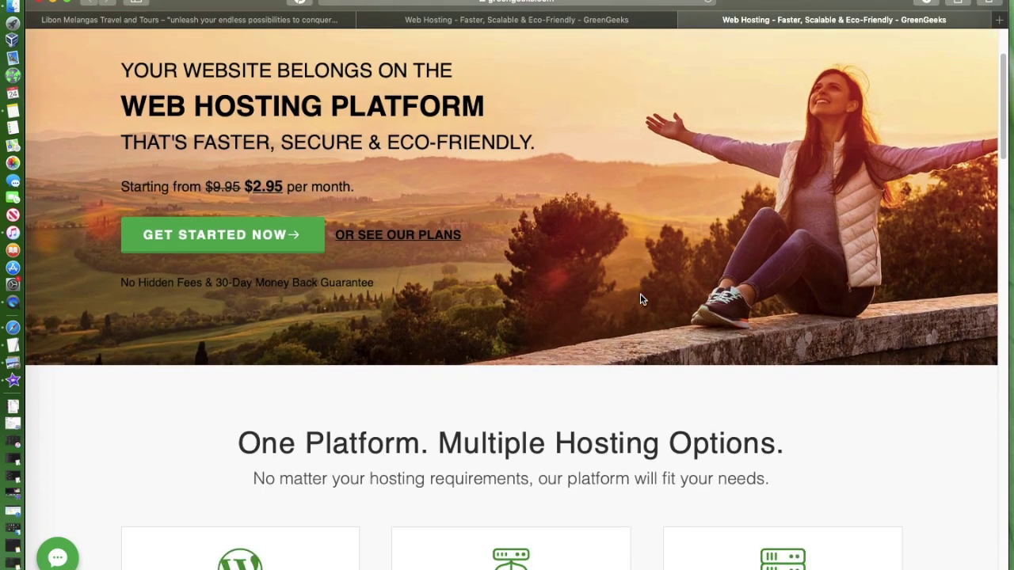
pyautogui.scroll(-8, 606, 335)
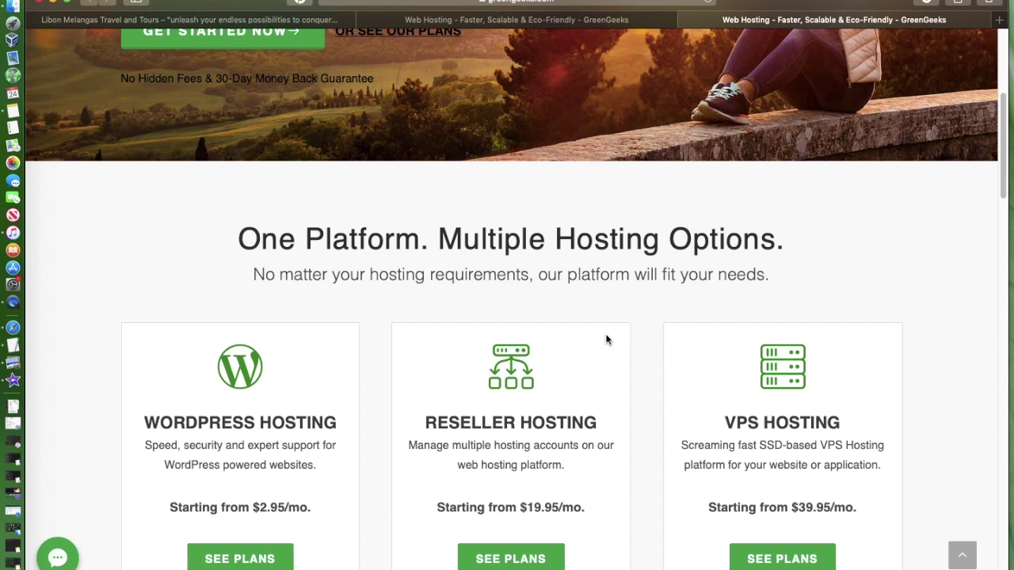
pyautogui.scroll(-8, 606, 339)
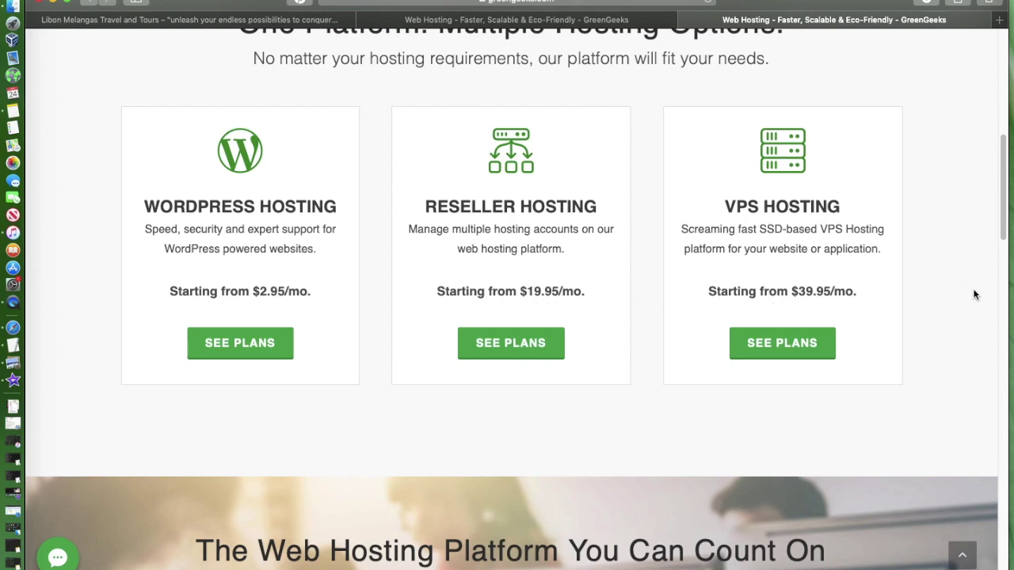
pyautogui.scroll(-2, 902, 309)
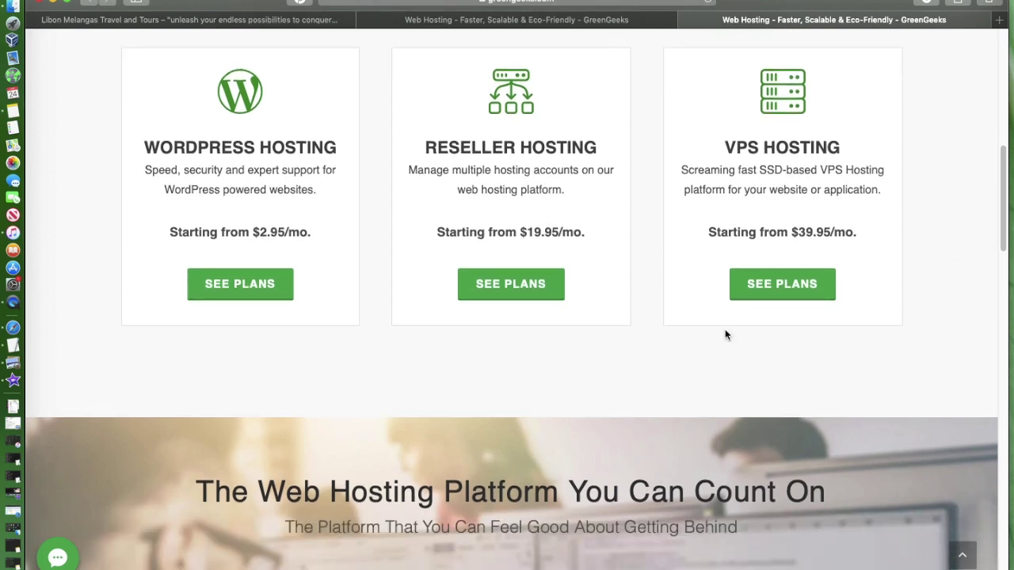
pyautogui.scroll(2, 547, 309)
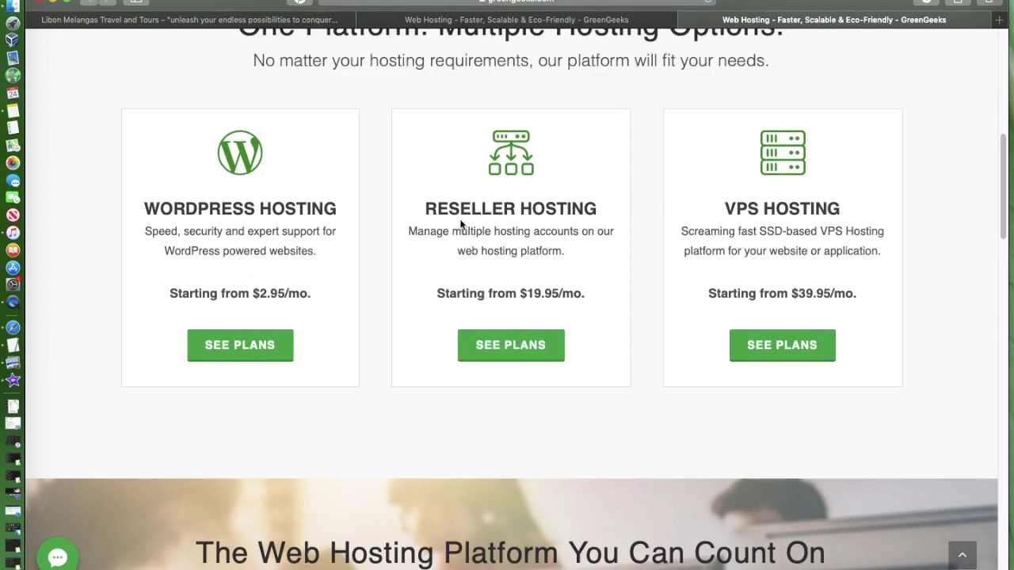
pyautogui.click(242, 358)
pyautogui.click(255, 352)
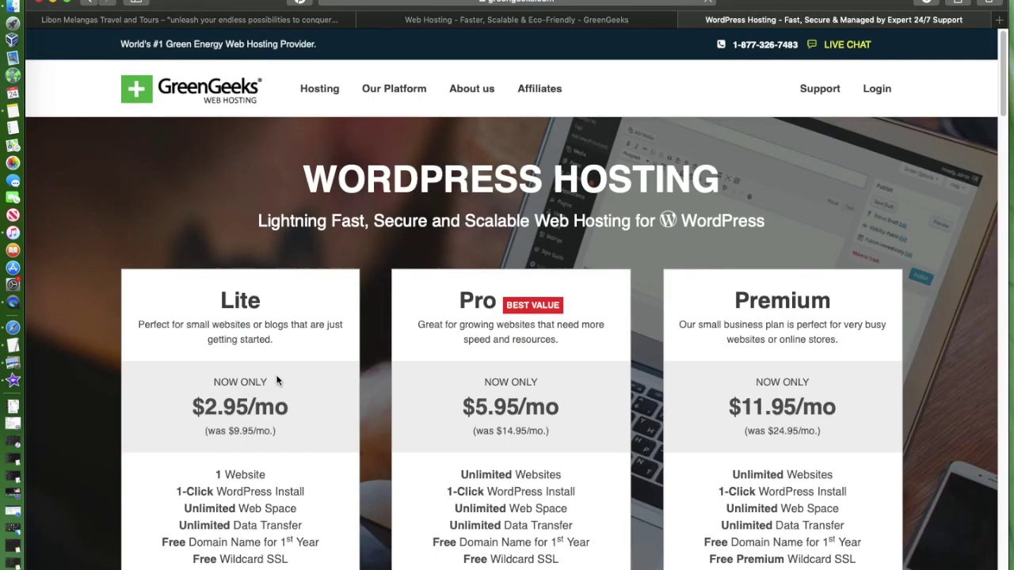
# Step: Compare the Lite, Pro and Premium WordPress hosting plans and start an order for the Lite plan
pyautogui.scroll(-5, 277, 381)
pyautogui.scroll(2, 277, 381)
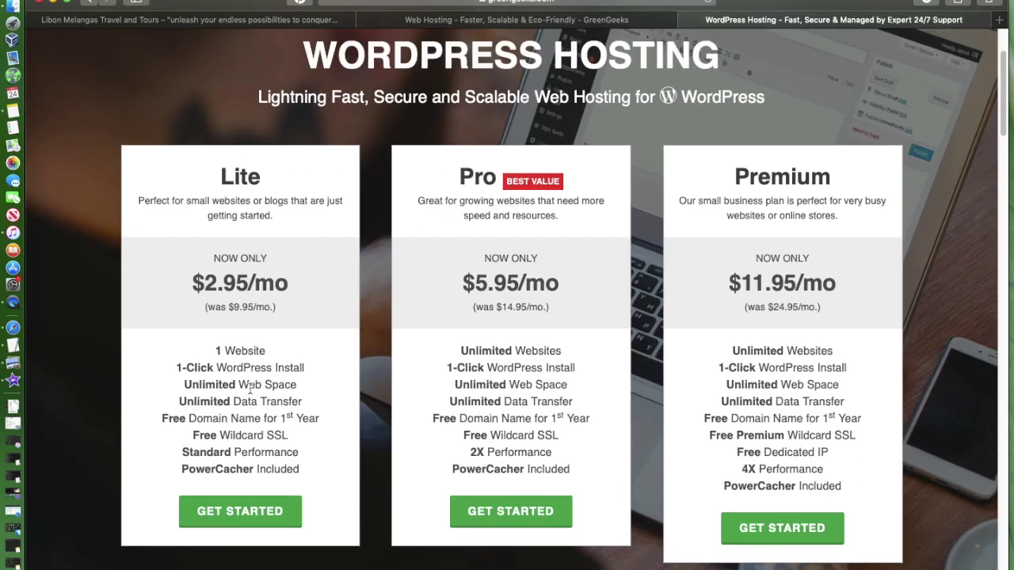
pyautogui.scroll(1, 252, 386)
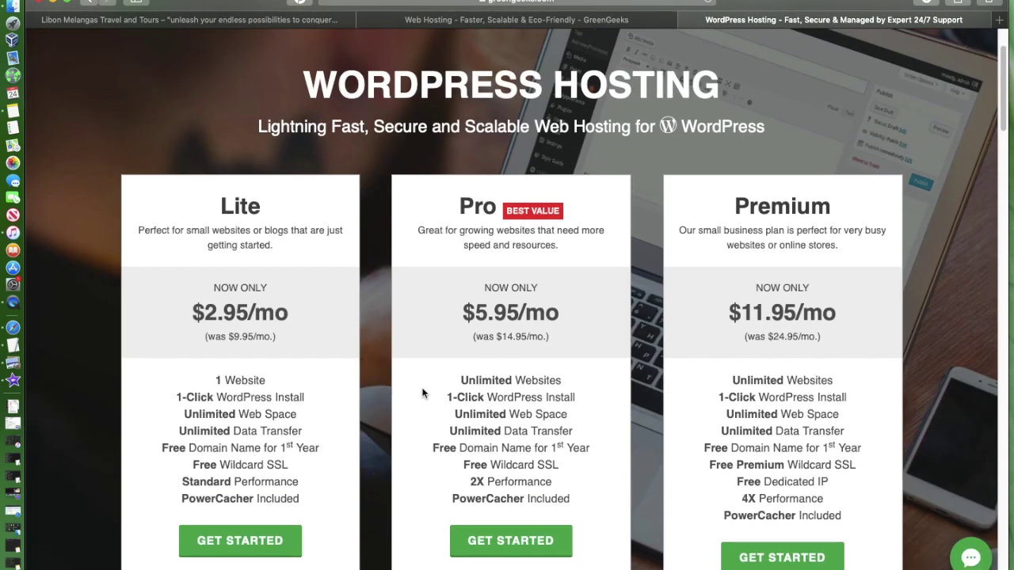
pyautogui.scroll(-3, 428, 396)
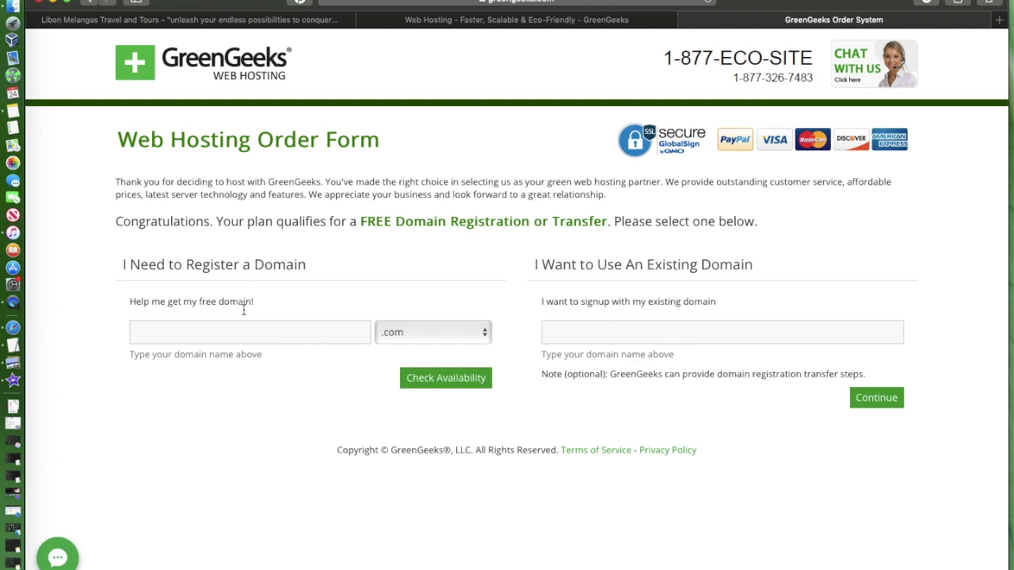
# Step: Enter salabokdugo as the new domain name to register, choose the .biz extension and check its availability
pyautogui.click(219, 341)
pyautogui.write('salabok')
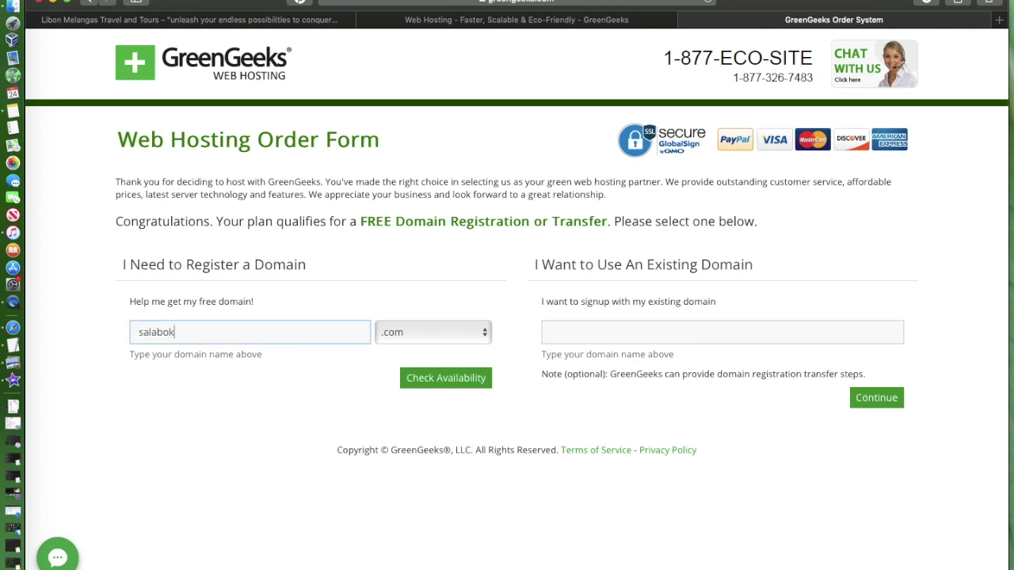
pyautogui.write('dugo.biz')
pyautogui.press('BackSpace')
pyautogui.press('BackSpace')
pyautogui.press('BackSpace')
pyautogui.press('BackSpace')
pyautogui.click(428, 332)
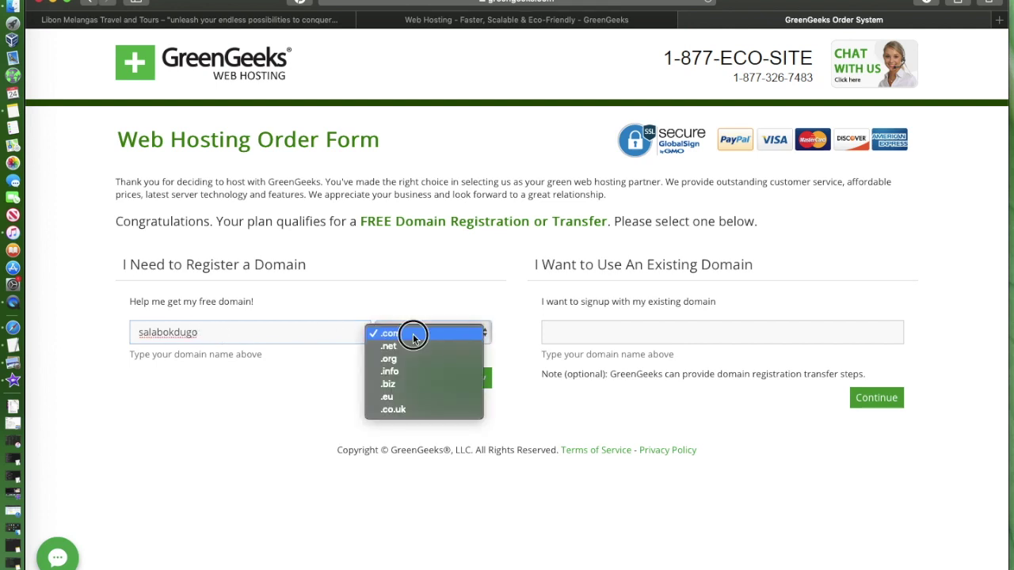
pyautogui.click(425, 382)
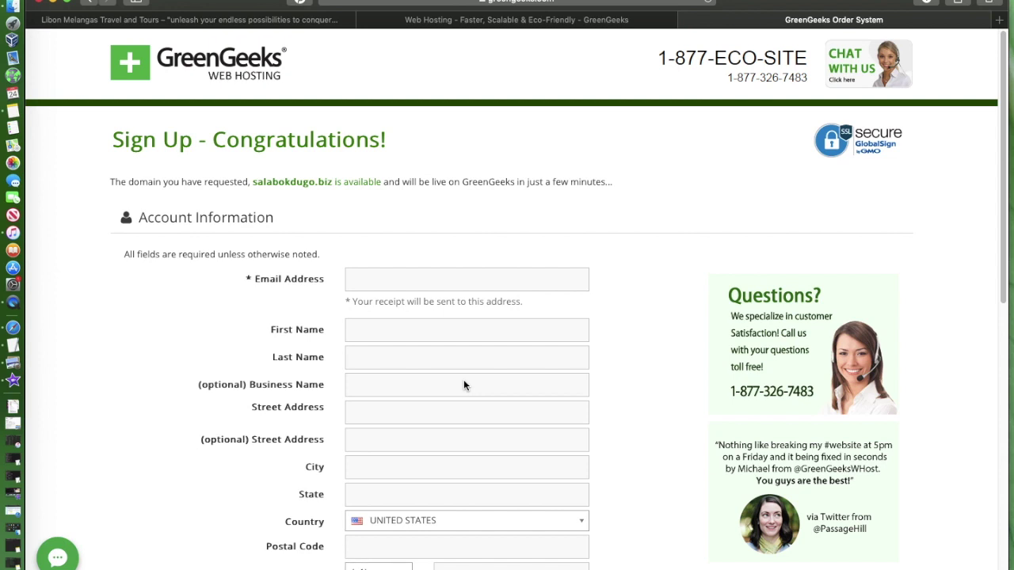
# Step: Look through the Account Information fields of the sign-up form, from the email address to the phone country code
pyautogui.scroll(-1, 480, 385)
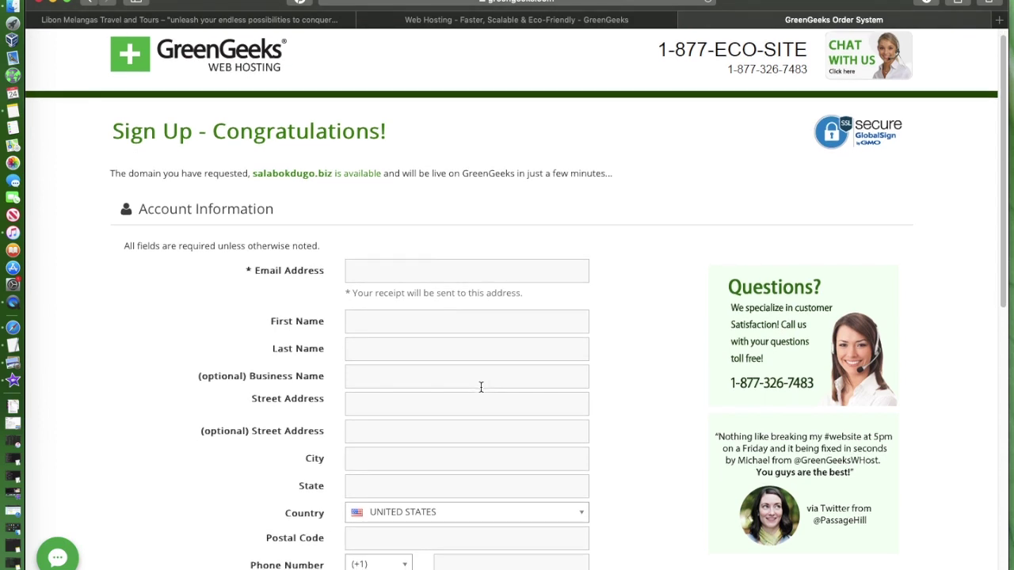
pyautogui.scroll(-3, 480, 386)
pyautogui.click(392, 233)
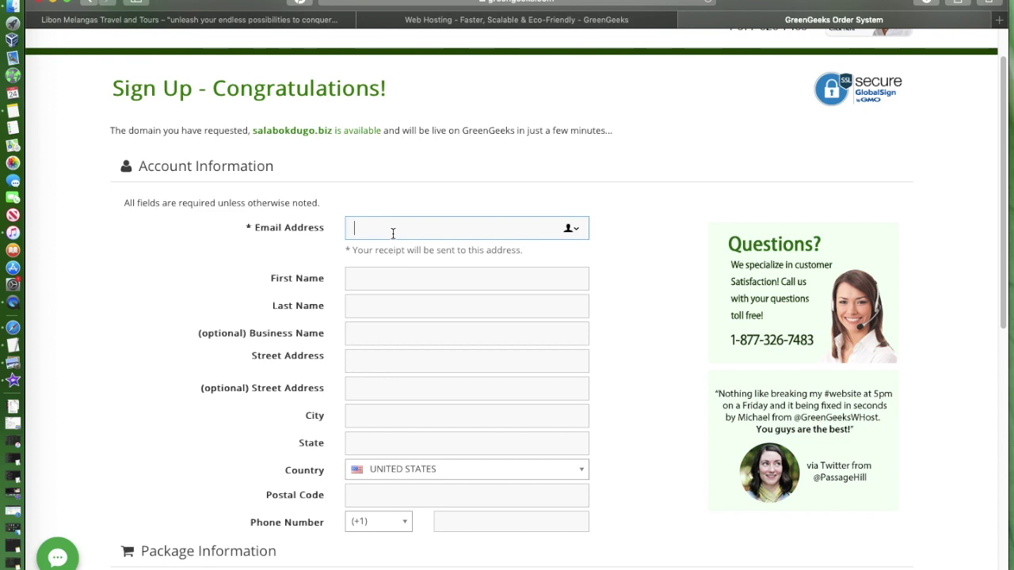
pyautogui.click(424, 276)
pyautogui.click(419, 306)
pyautogui.scroll(-3, 484, 294)
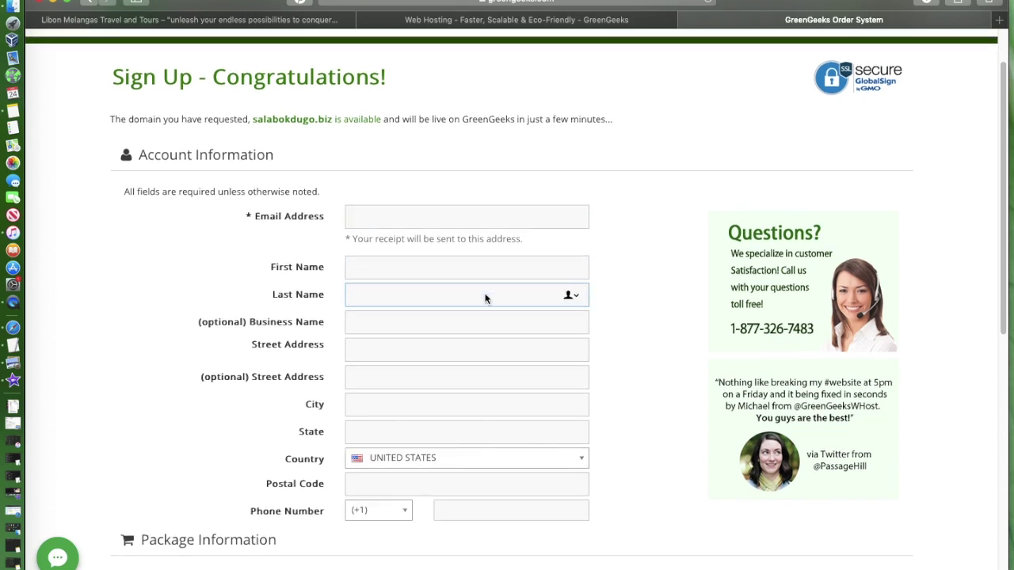
pyautogui.click(402, 242)
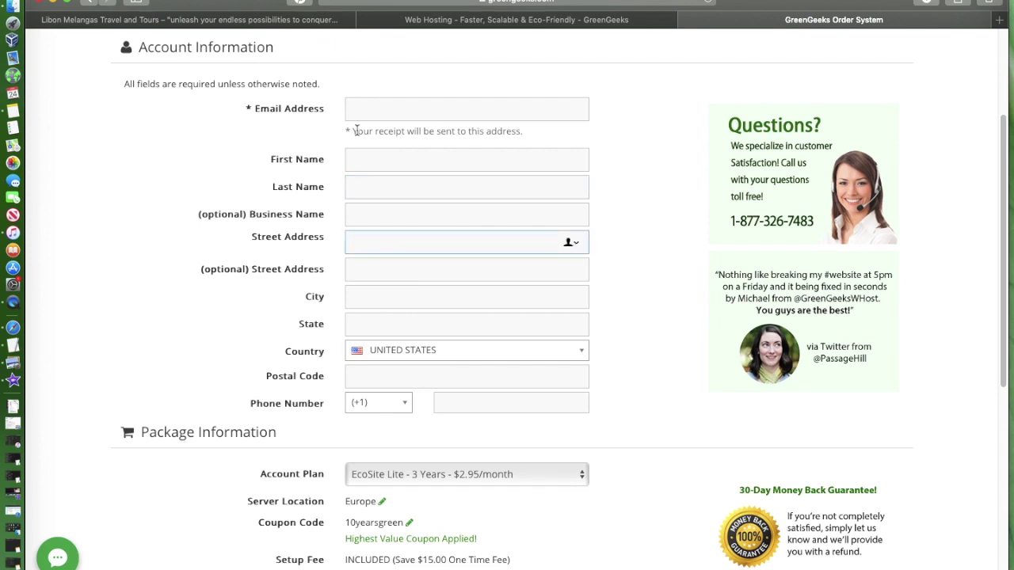
pyautogui.click(389, 116)
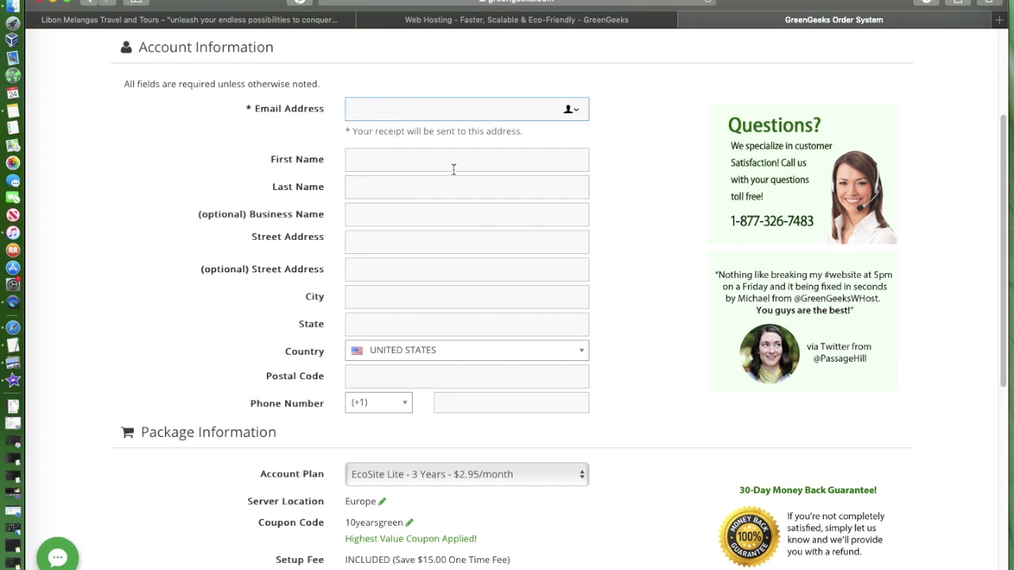
pyautogui.scroll(-3, 500, 258)
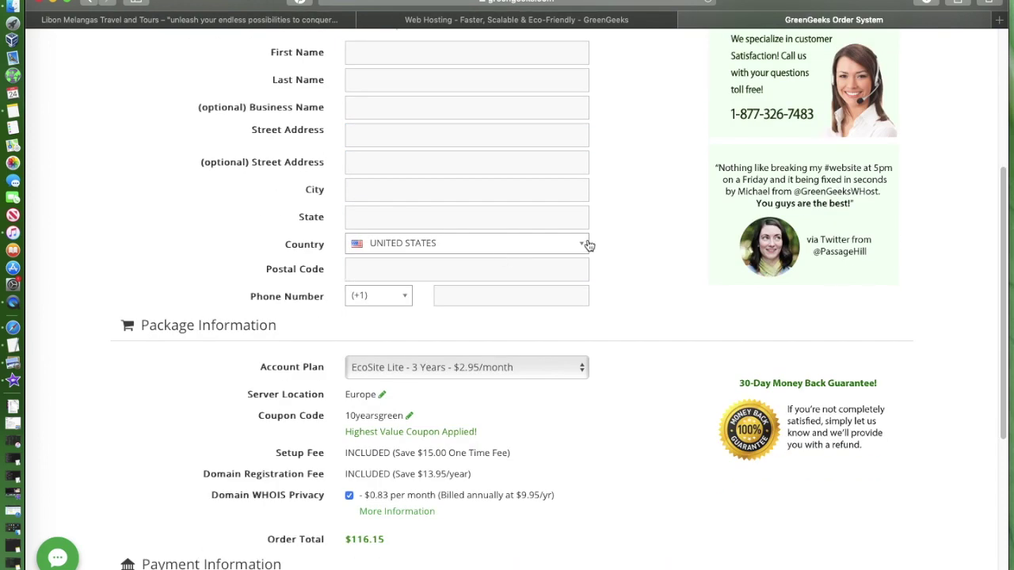
pyautogui.scroll(-2, 470, 261)
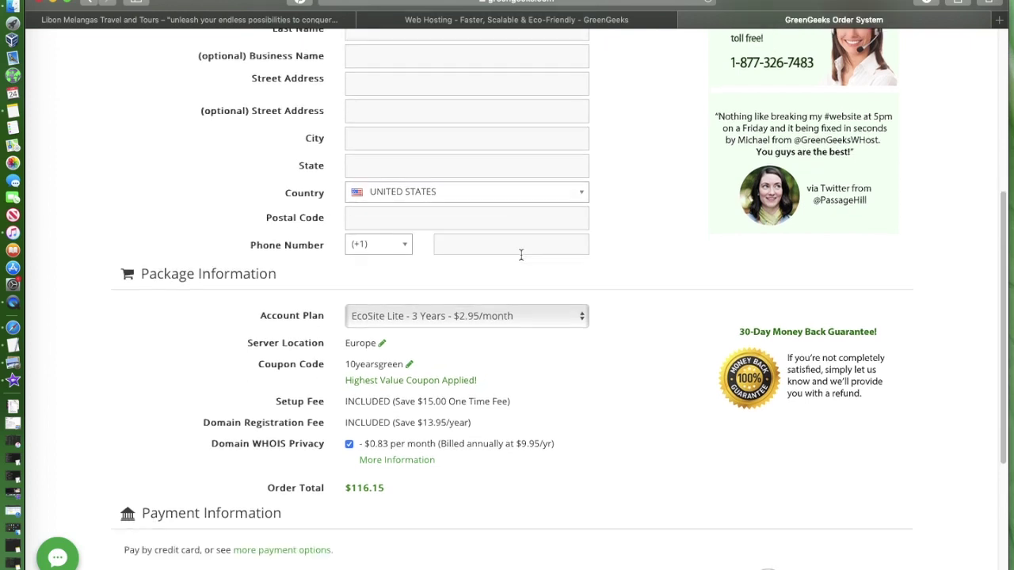
pyautogui.click(356, 226)
pyautogui.click(396, 243)
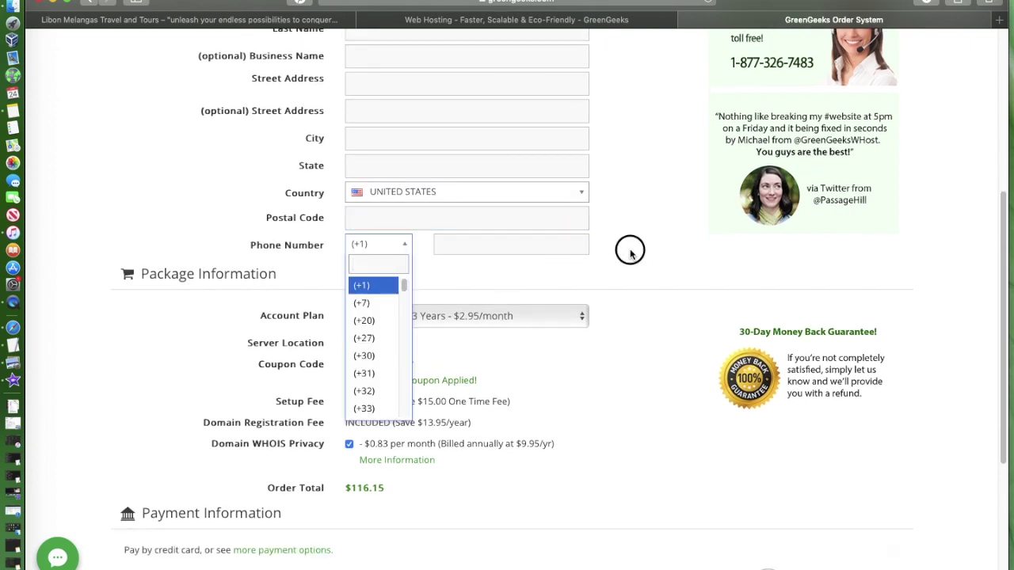
pyautogui.click(533, 290)
# Step: Review the account plan terms and choose EcoSite Lite - 3 Years - $2.95/month
pyautogui.scroll(-4, 533, 289)
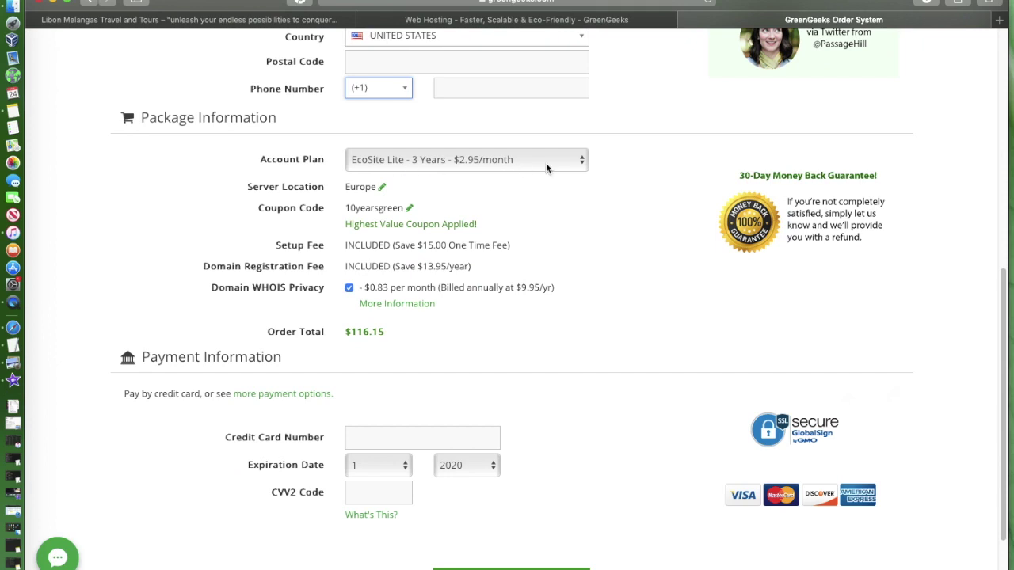
pyautogui.click(556, 168)
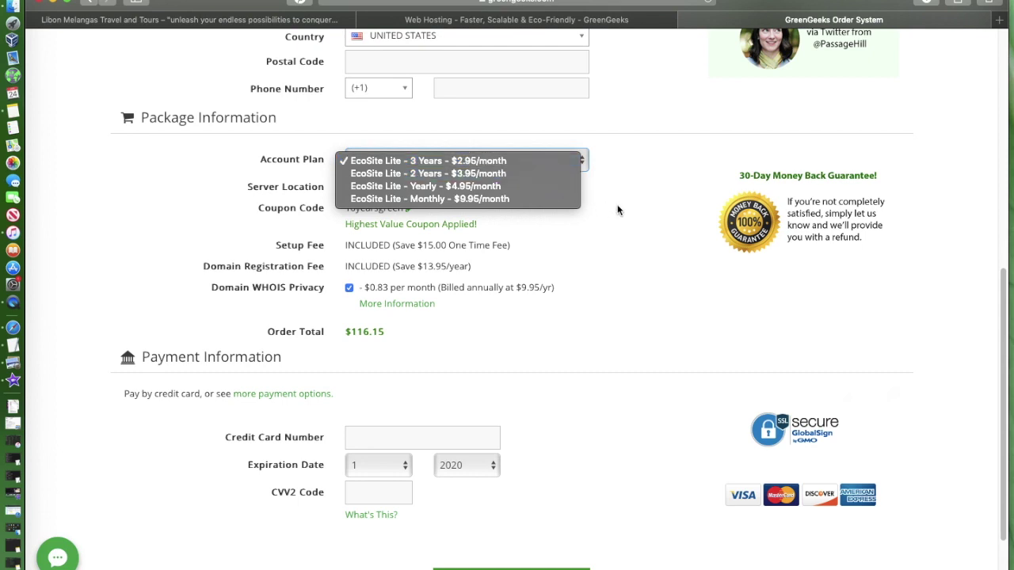
pyautogui.click(500, 162)
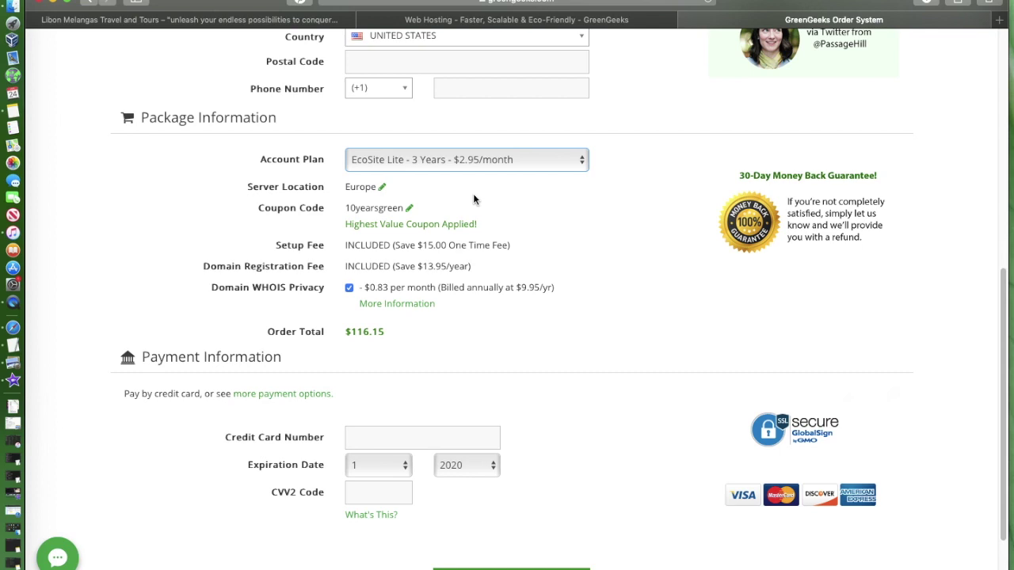
# Step: Open the server location of the package for editing and choose Europe
pyautogui.click(382, 188)
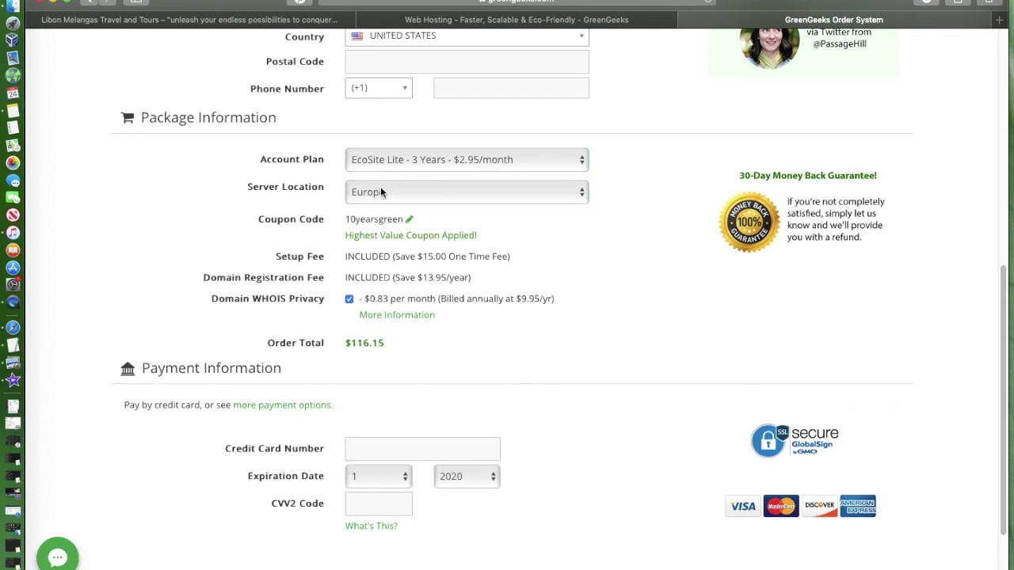
pyautogui.click(419, 194)
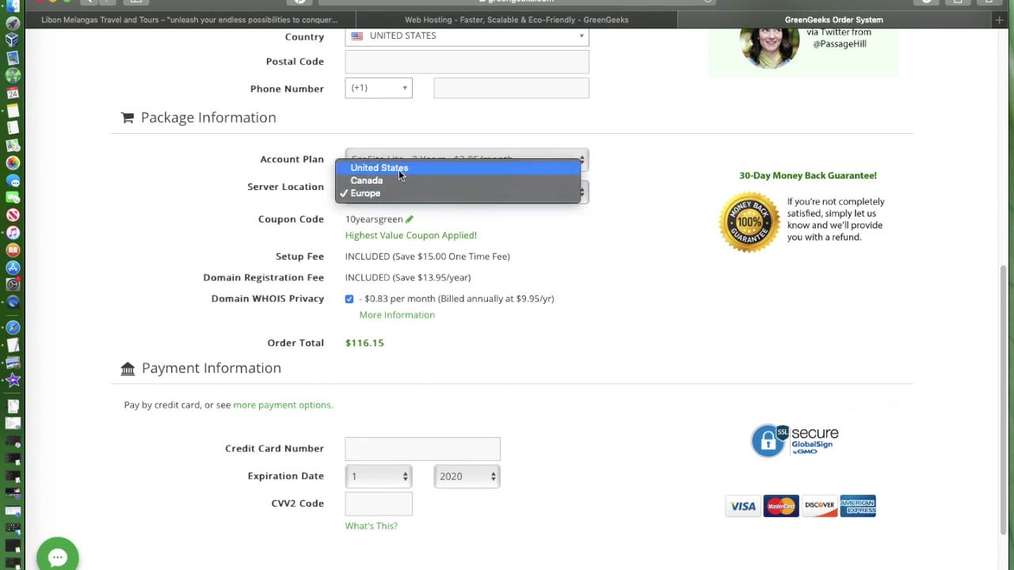
pyautogui.click(403, 195)
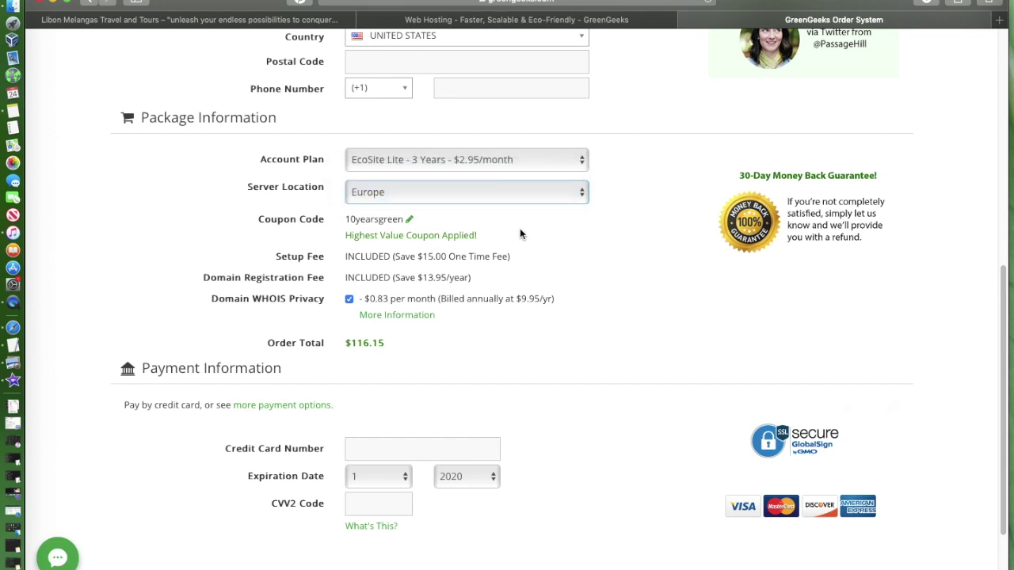
# Step: Open the coupon code for editing and validate 10yearsgreen
pyautogui.click(409, 221)
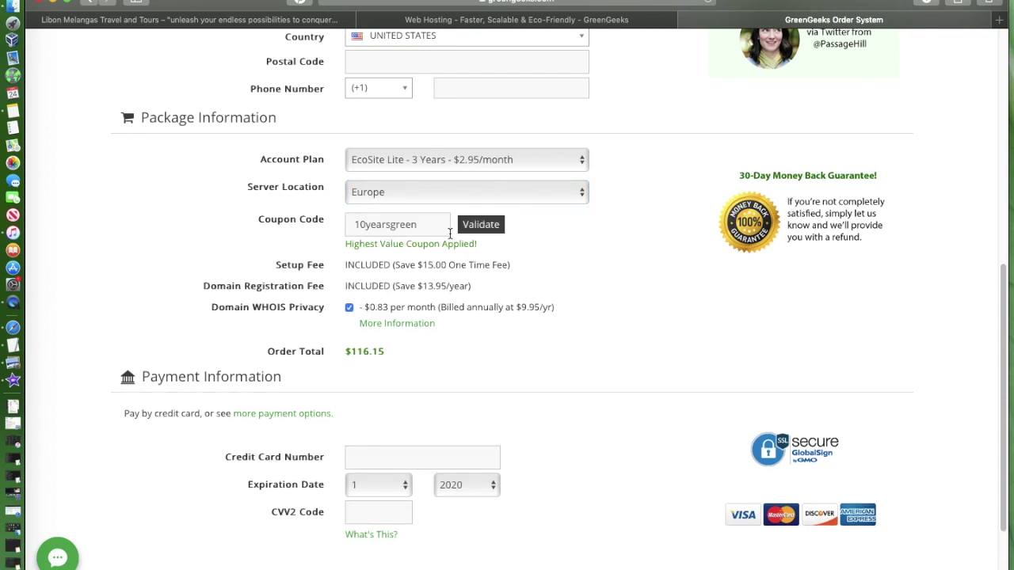
pyautogui.click(427, 227)
pyautogui.click(344, 232)
pyautogui.click(481, 224)
pyautogui.click(474, 225)
# Step: Switch Domain WHOIS Privacy off and back on to compare its effect on the order total
pyautogui.scroll(-3, 574, 261)
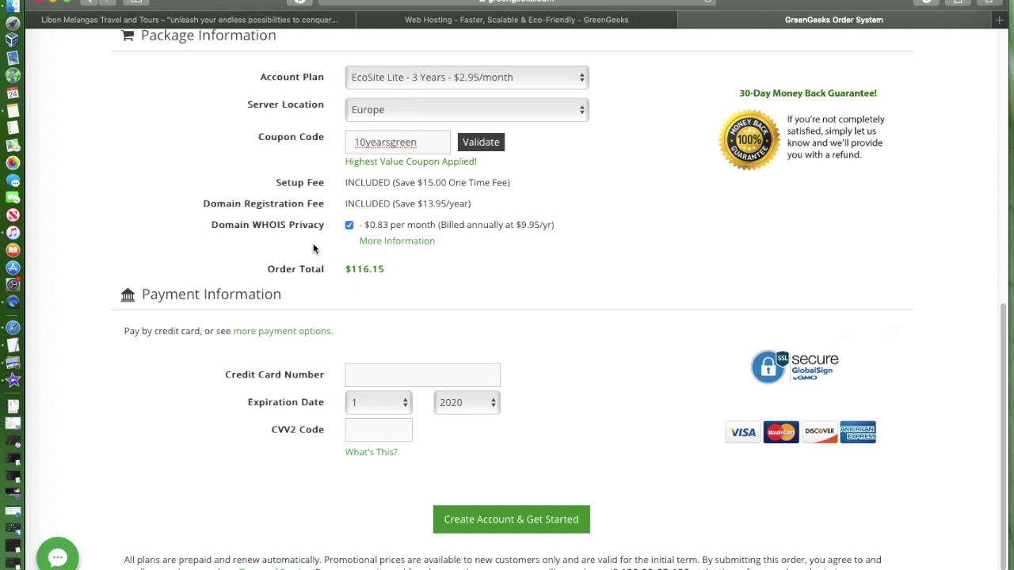
pyautogui.click(350, 226)
pyautogui.click(350, 226)
pyautogui.moveTo(319, 228); pyautogui.dragTo(220, 226)
pyautogui.scroll(-1, 710, 267)
pyautogui.scroll(10, 710, 267)
pyautogui.scroll(1, 375, 262)
pyautogui.scroll(-10, 662, 309)
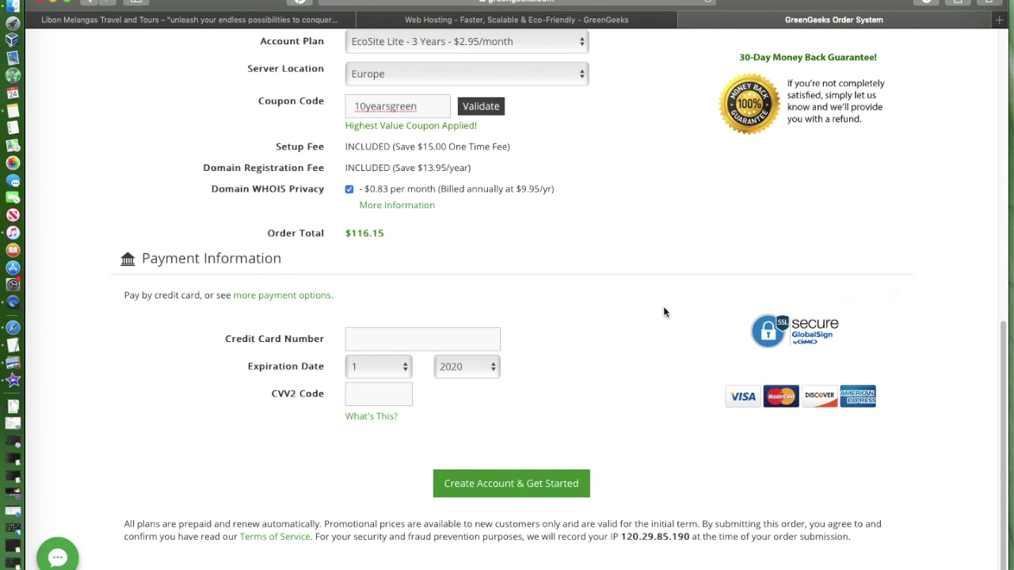
pyautogui.click(350, 190)
pyautogui.doubleClick(356, 238)
pyautogui.moveTo(404, 231); pyautogui.dragTo(354, 213)
pyautogui.click(350, 190)
# Step: Review the credit card fields under Payment Information, then the package and account sections of the sign-up form
pyautogui.click(632, 221)
pyautogui.click(412, 341)
pyautogui.click(369, 394)
pyautogui.scroll(3, 581, 425)
pyautogui.scroll(-3, 581, 424)
pyautogui.scroll(10, 595, 400)
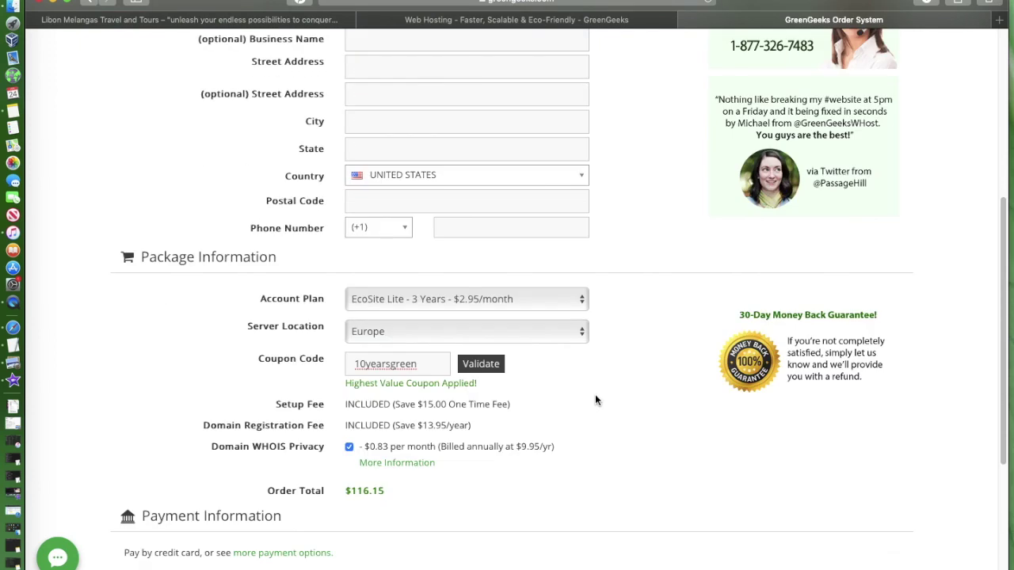
pyautogui.scroll(-5, 595, 400)
pyautogui.scroll(2, 596, 400)
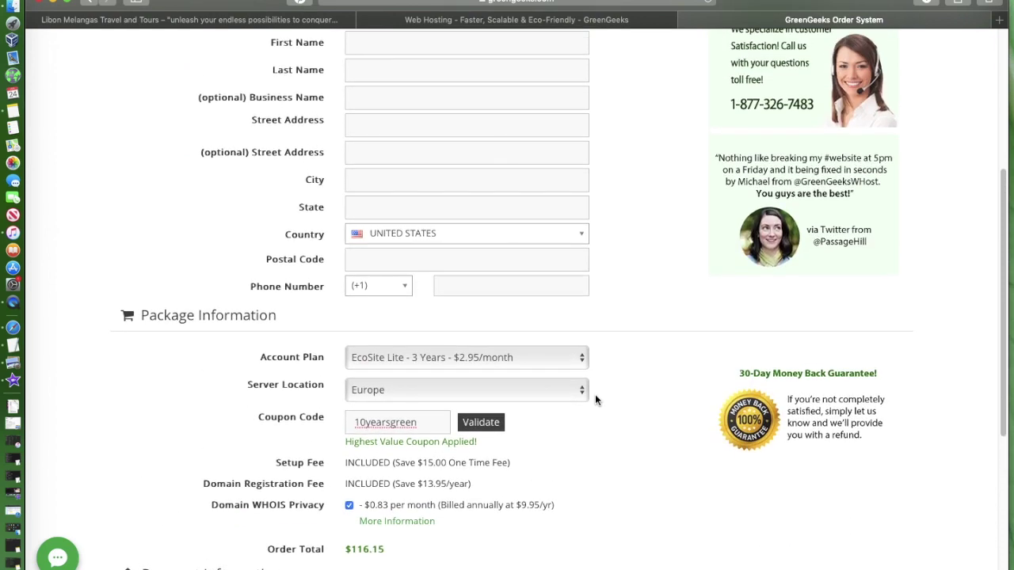
pyautogui.scroll(2, 602, 290)
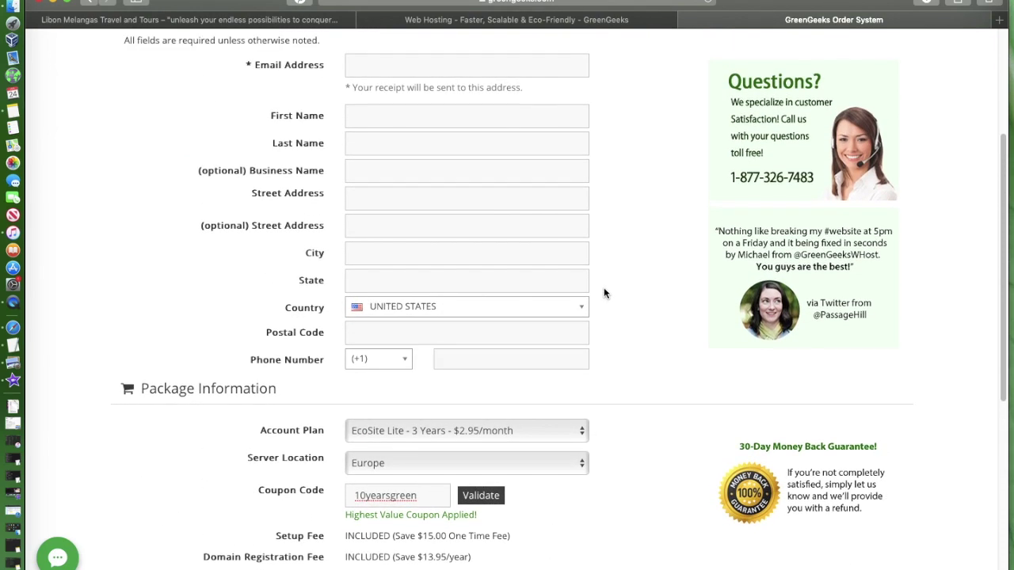
pyautogui.scroll(2, 705, 266)
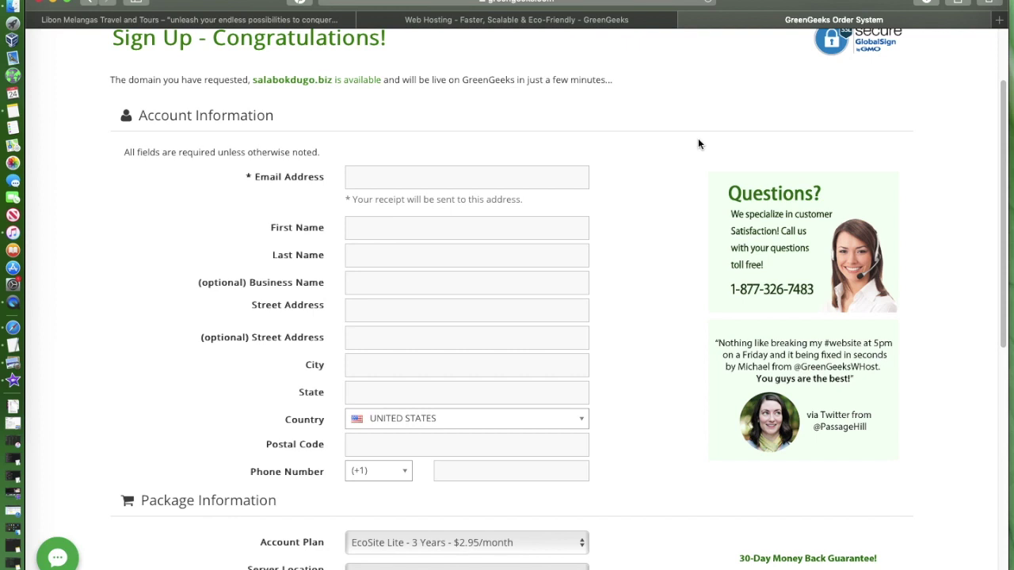
pyautogui.scroll(3, 709, 143)
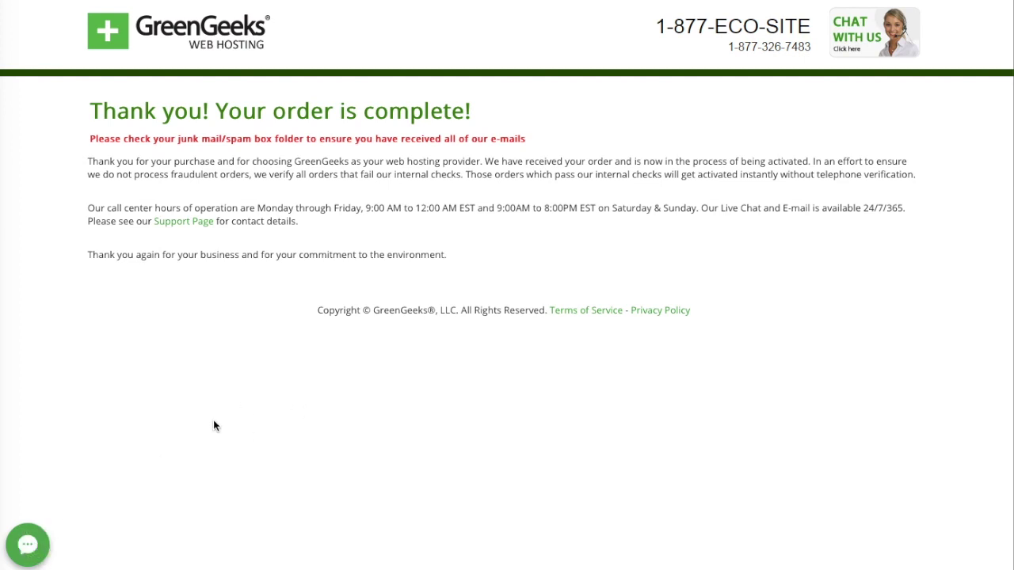
# Step: Open and minimise the live chat on the order completion page, and check the Gmail inbox for the GreenGeeks e-mails
pyautogui.click(28, 544)
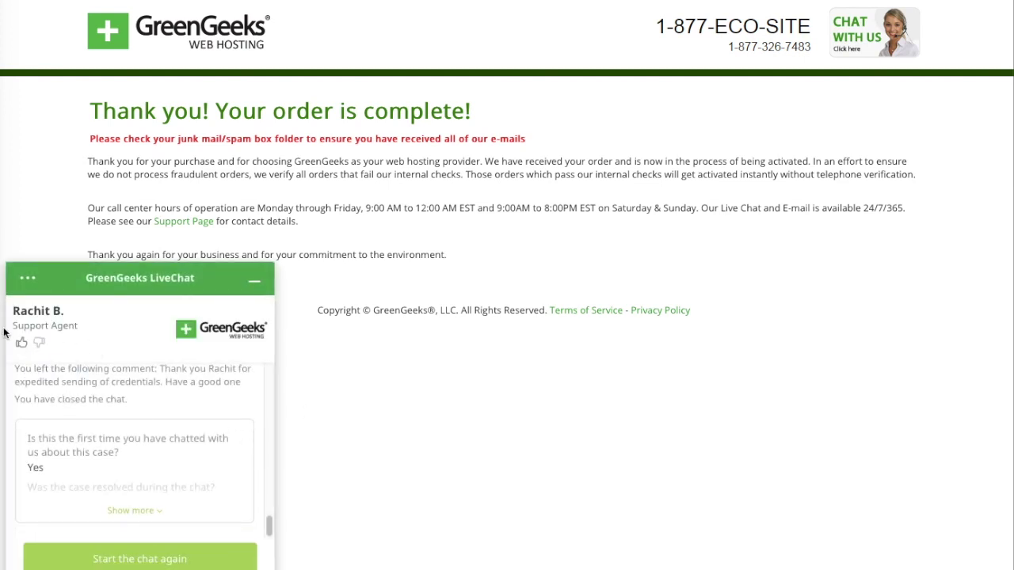
pyautogui.click(255, 282)
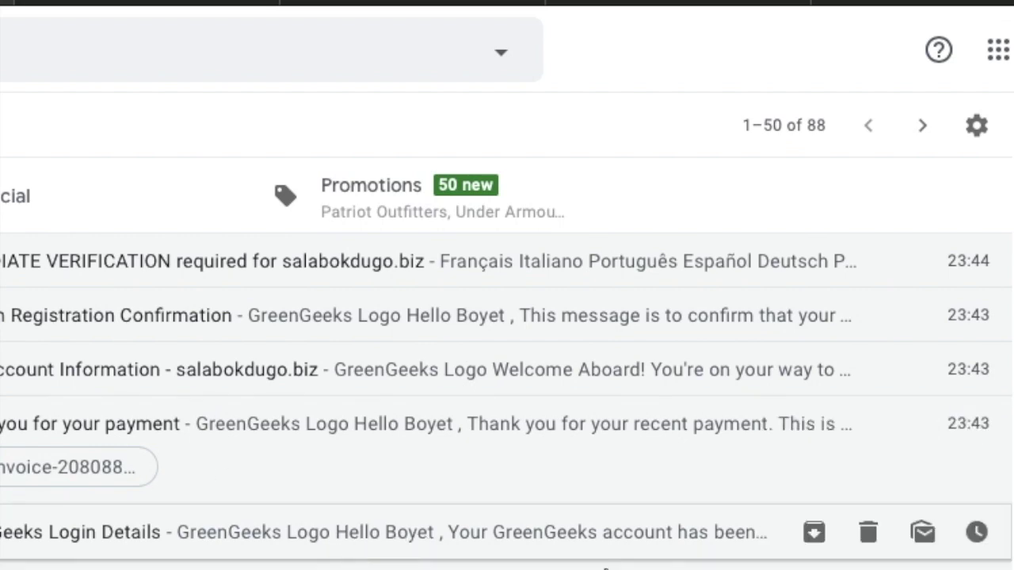
pyautogui.moveTo(994, 555)
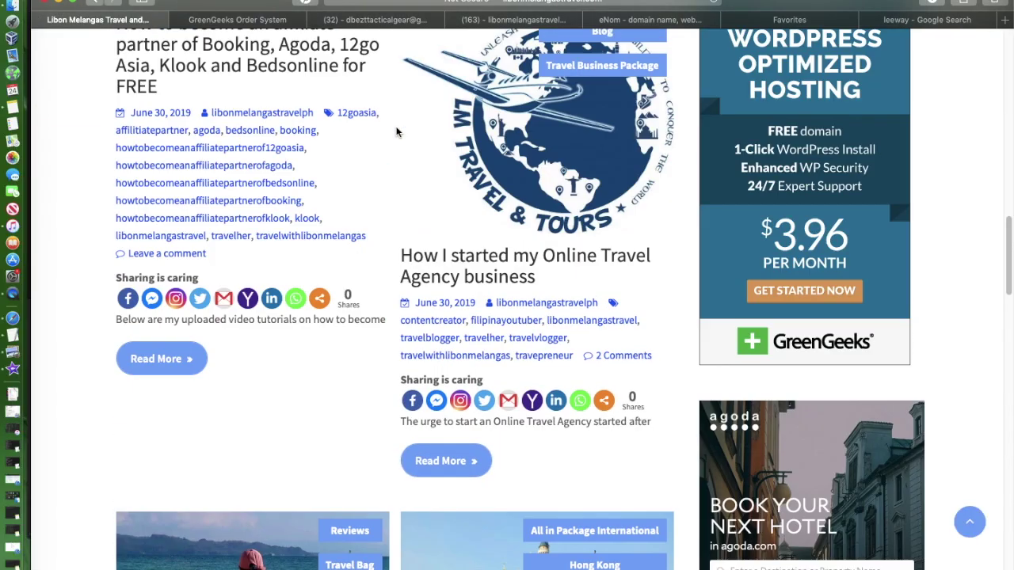
# Step: Look up the contact e-mail and location in the header of the travel website's home page
pyautogui.scroll(10, 397, 132)
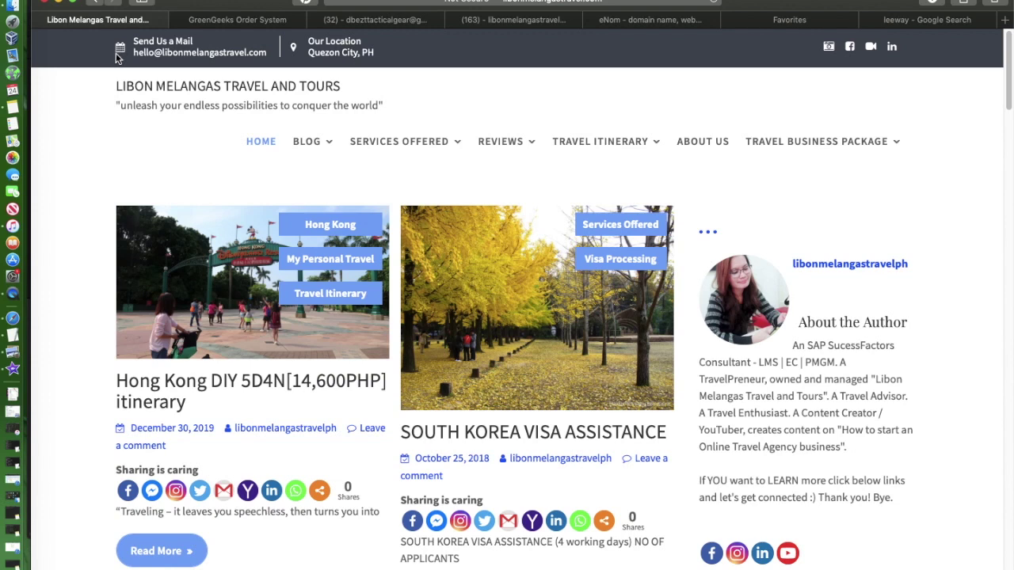
pyautogui.moveTo(115, 40); pyautogui.dragTo(344, 75)
pyautogui.moveTo(661, 166)
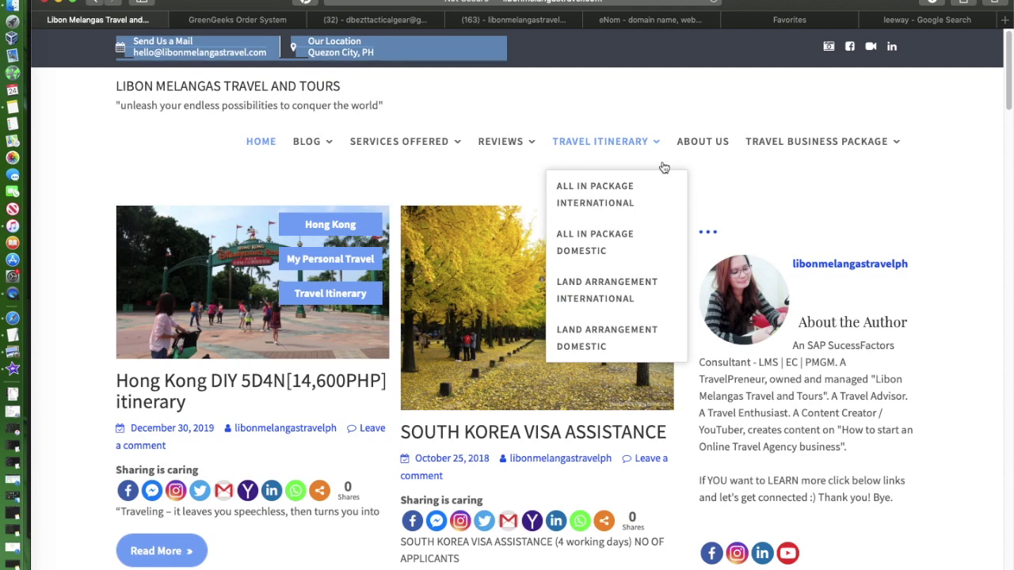
pyautogui.click(75, 47)
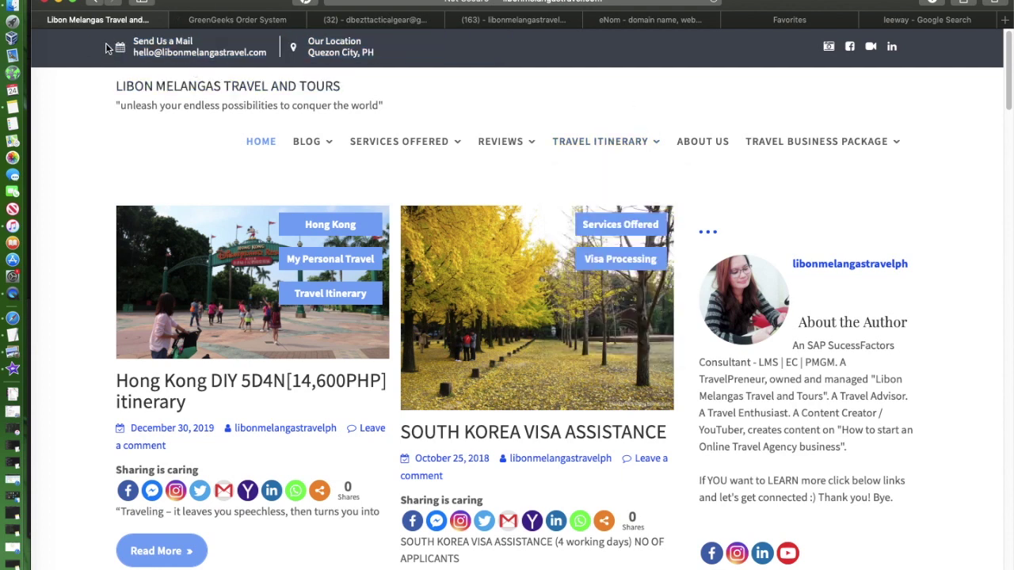
pyautogui.moveTo(105, 48); pyautogui.dragTo(269, 67)
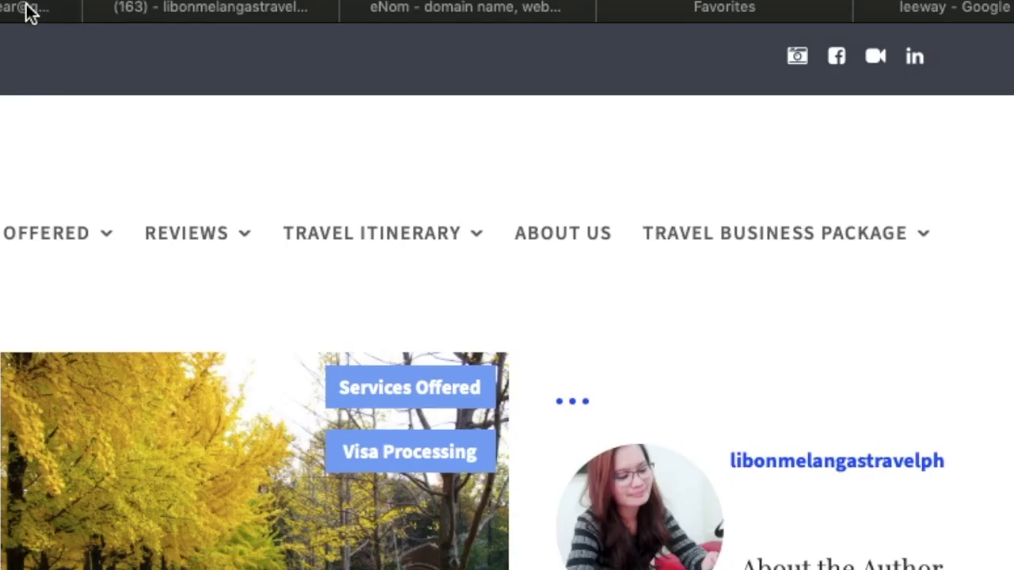
# Step: Return to the GreenGeeks account dashboard and launch cPanel for the salabokdugo.biz shared hosting
pyautogui.click(413, 22)
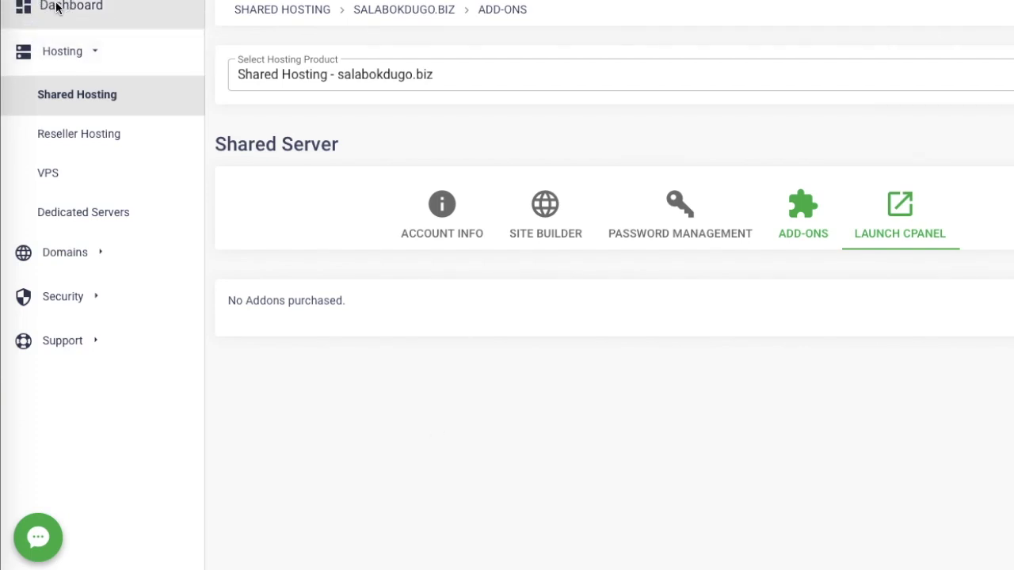
pyautogui.click(75, 22)
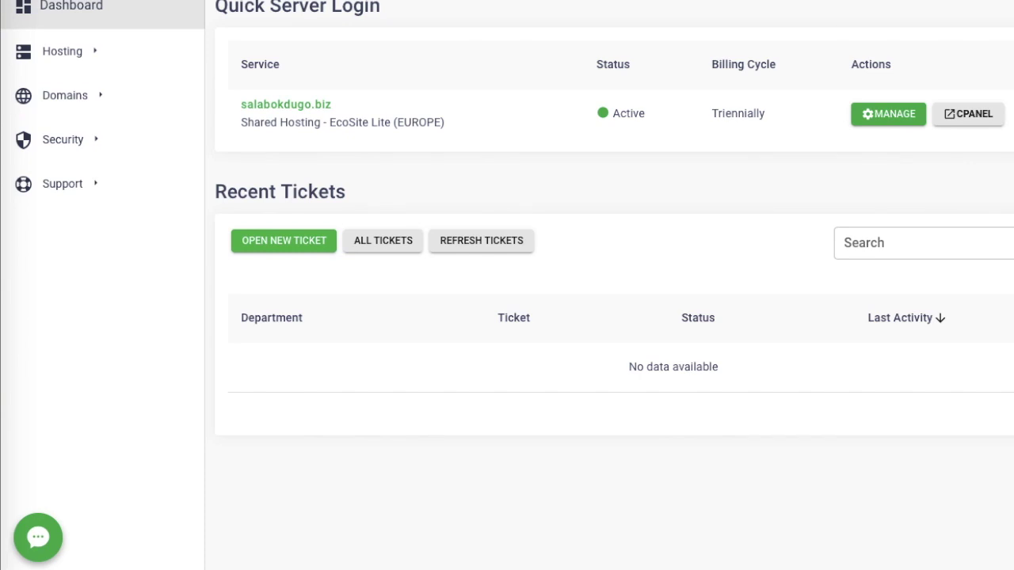
pyautogui.rightClick(971, 110)
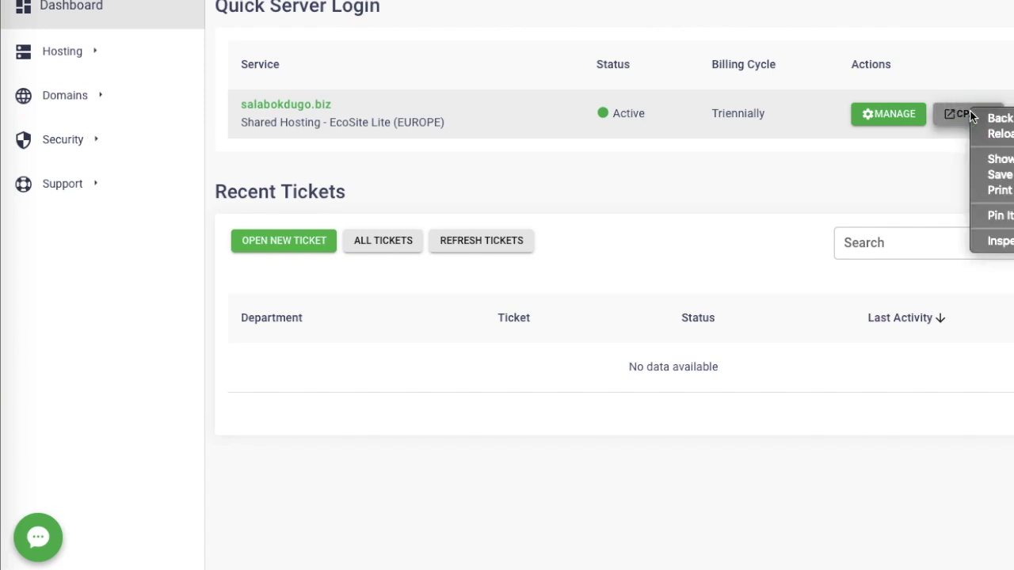
pyautogui.click(963, 114)
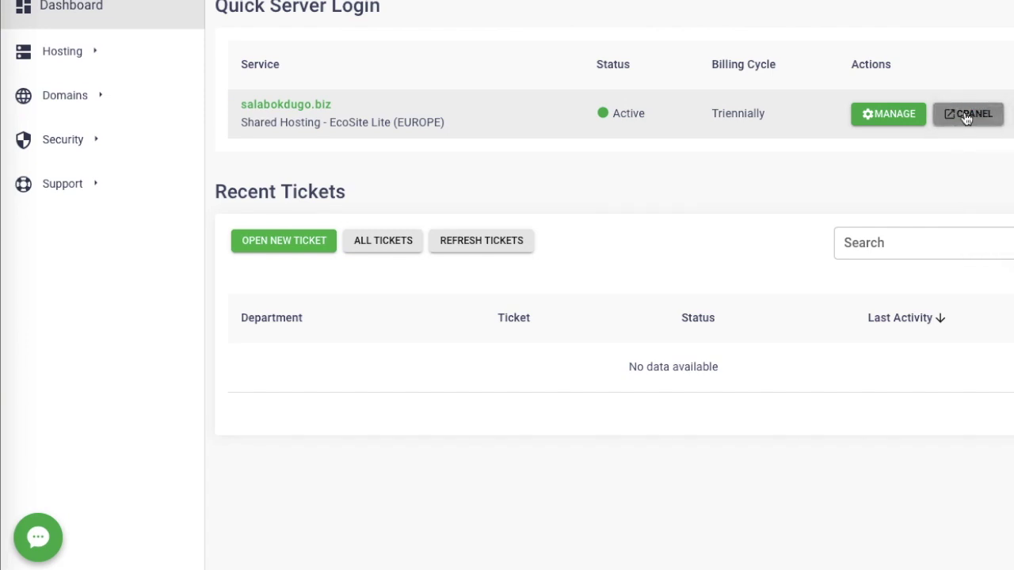
pyautogui.click(964, 113)
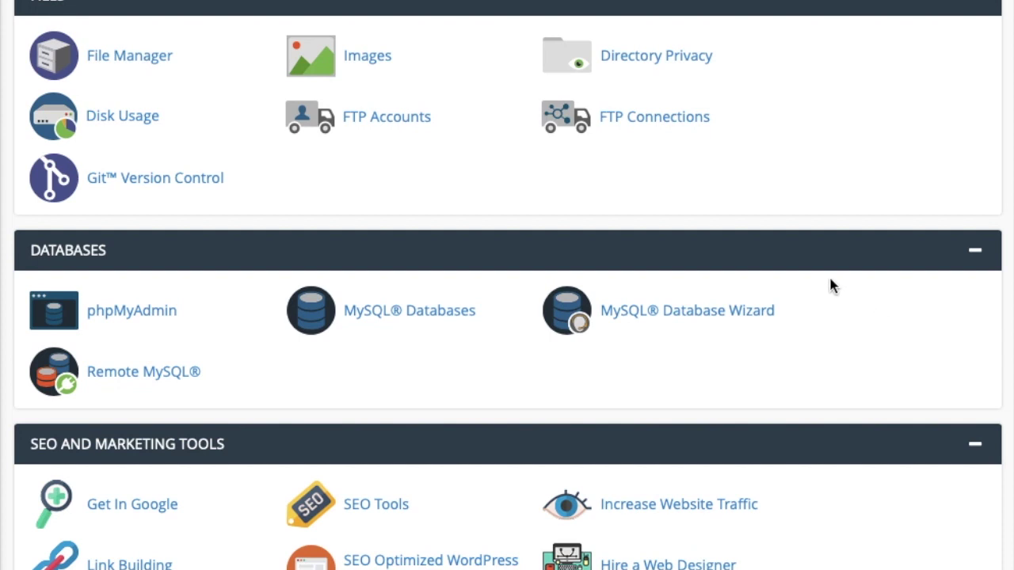
# Step: Find WordPress among the Softaculous Apps Installer scripts in cPanel and open its installation form
pyautogui.scroll(-10, 831, 285)
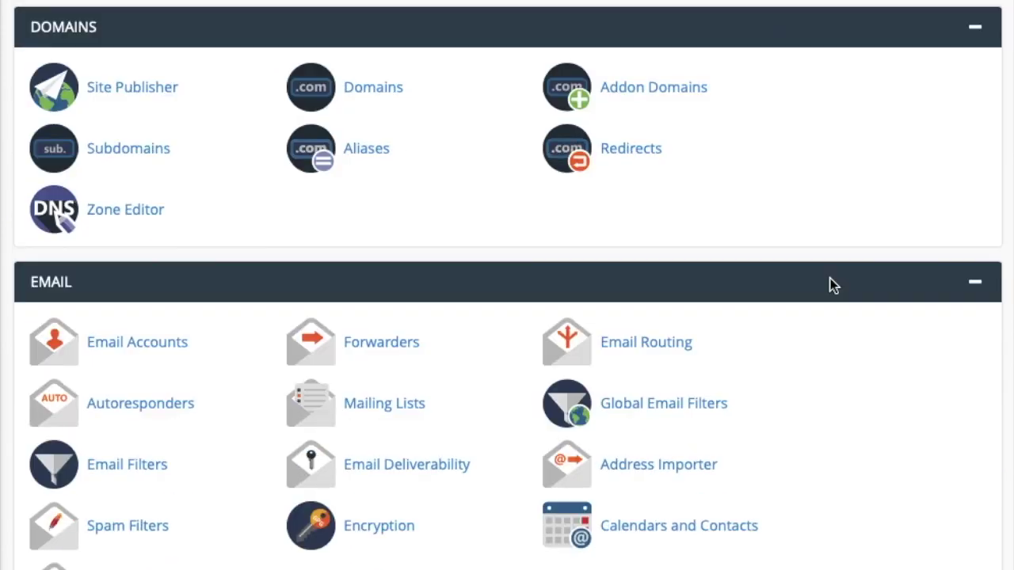
pyautogui.scroll(-7, 830, 285)
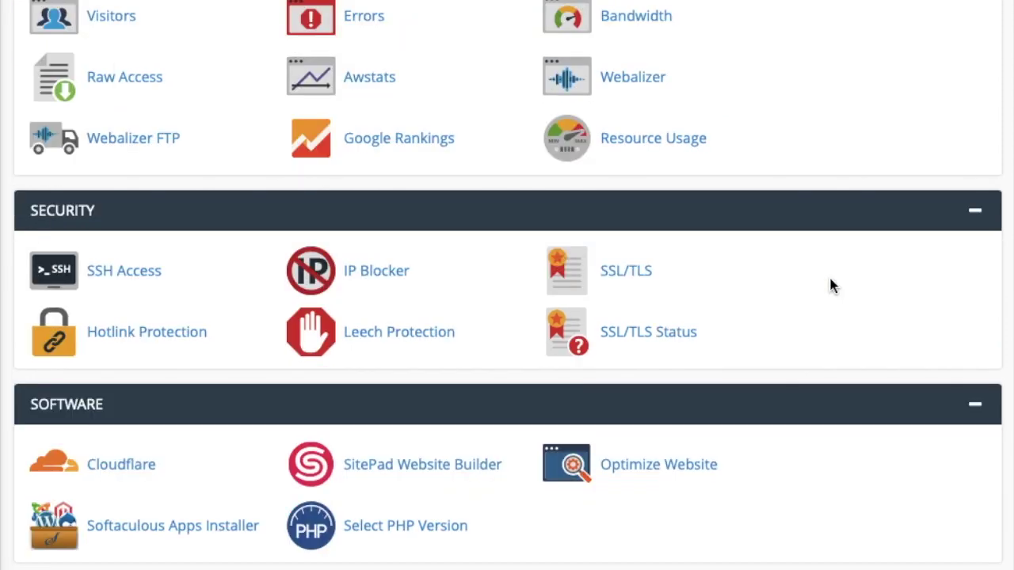
pyautogui.scroll(-10, 830, 285)
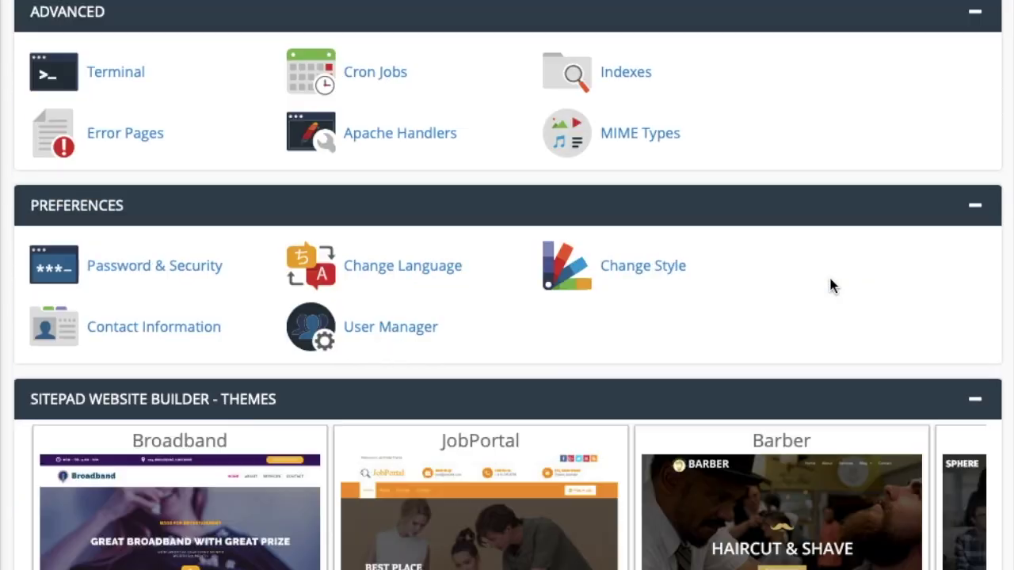
pyautogui.scroll(-2, 831, 285)
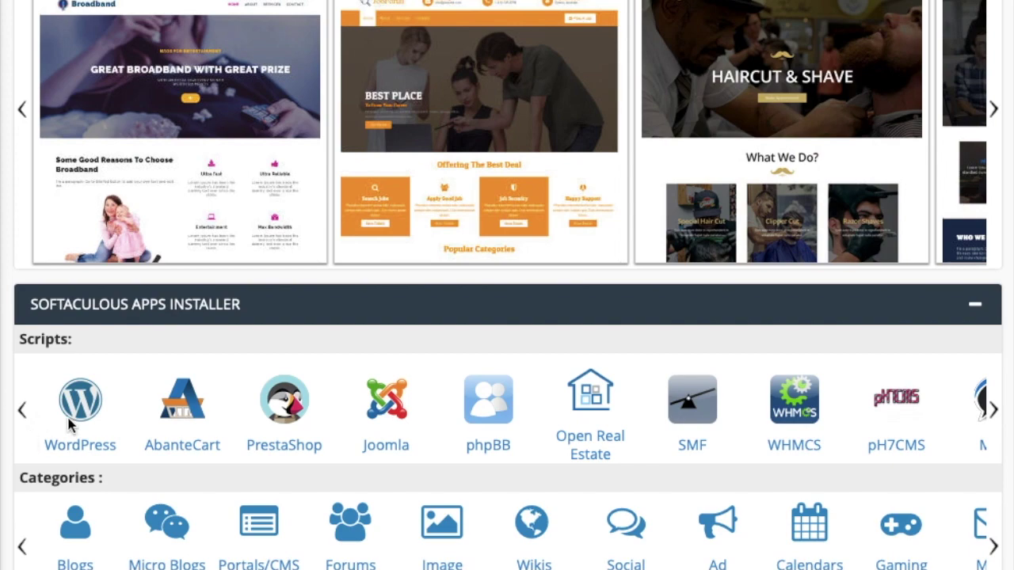
pyautogui.scroll(2, 692, 473)
pyautogui.scroll(-2, 692, 473)
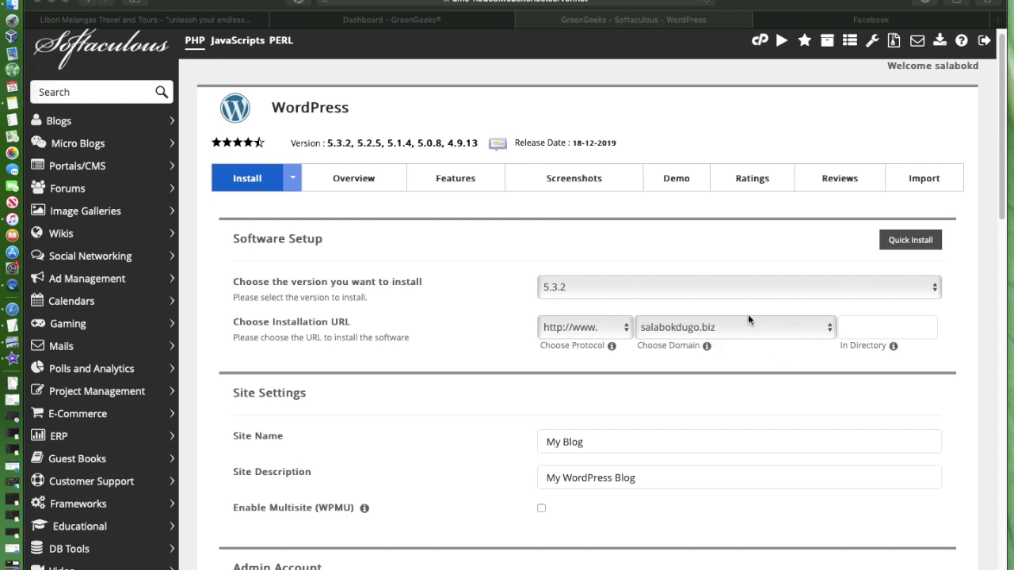
# Step: Replace the default site name in the WordPress Site Settings with Salabok Dugo
pyautogui.click(686, 441)
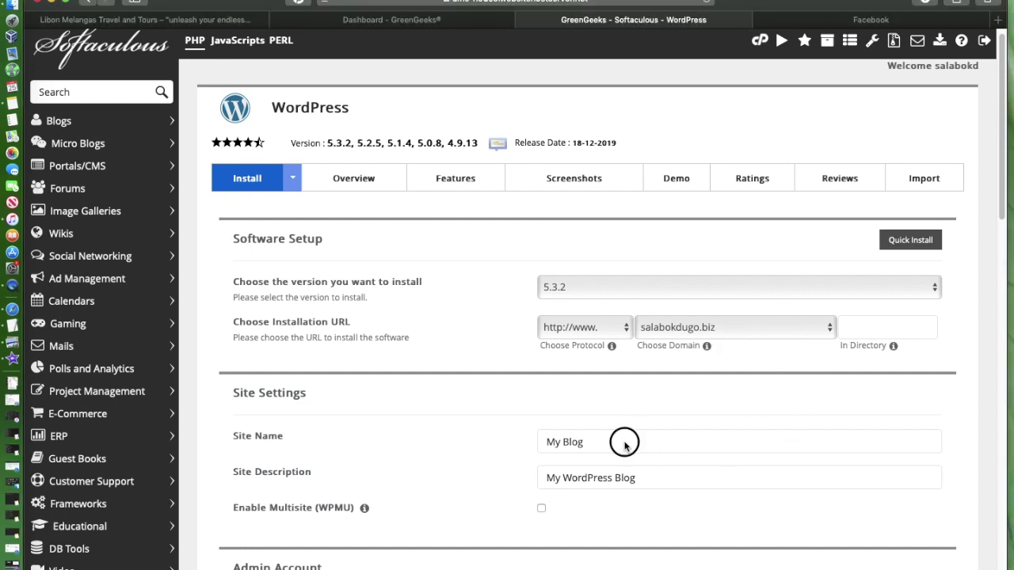
pyautogui.tripleClick(578, 442)
pyautogui.press('Tab')
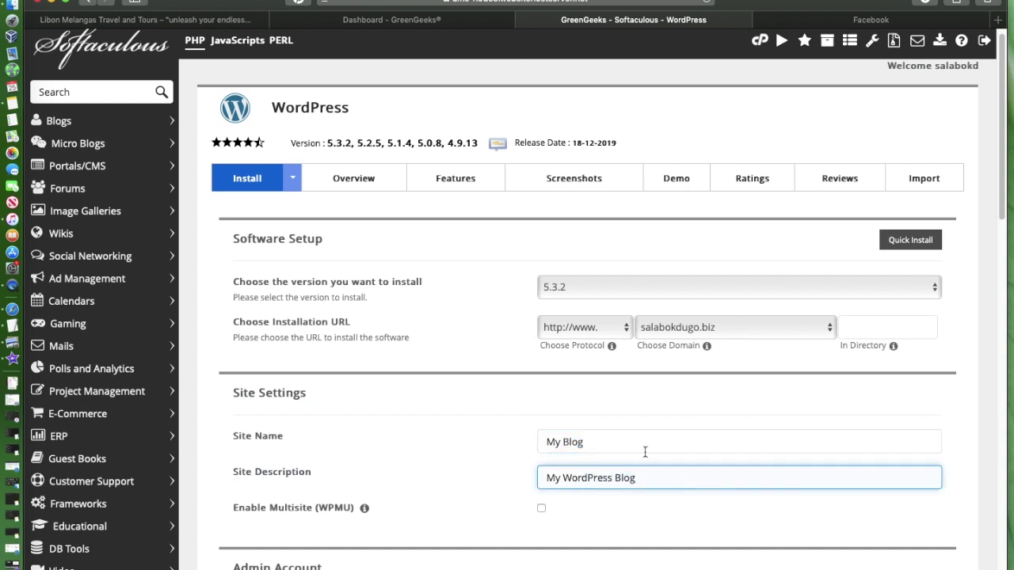
pyautogui.tripleClick(586, 441)
pyautogui.moveTo(634, 468); pyautogui.dragTo(501, 482)
pyautogui.moveTo(686, 441); pyautogui.dragTo(500, 441)
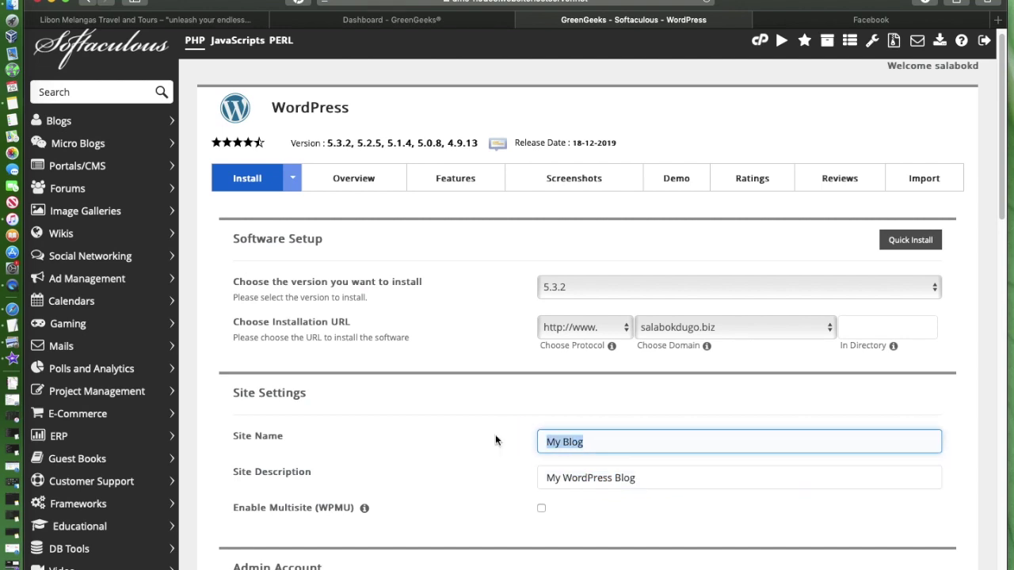
pyautogui.write('Sa')
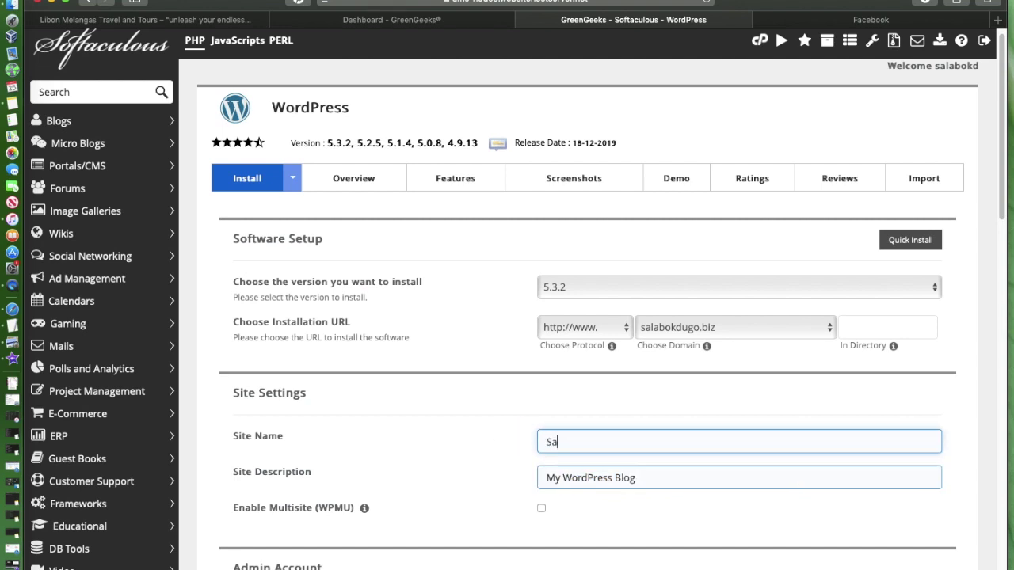
pyautogui.write('labok Dugo')
# Step: Replace the default site description with Salabok Dugo Trading
pyautogui.moveTo(656, 479); pyautogui.dragTo(481, 479)
pyautogui.write('Salabo')
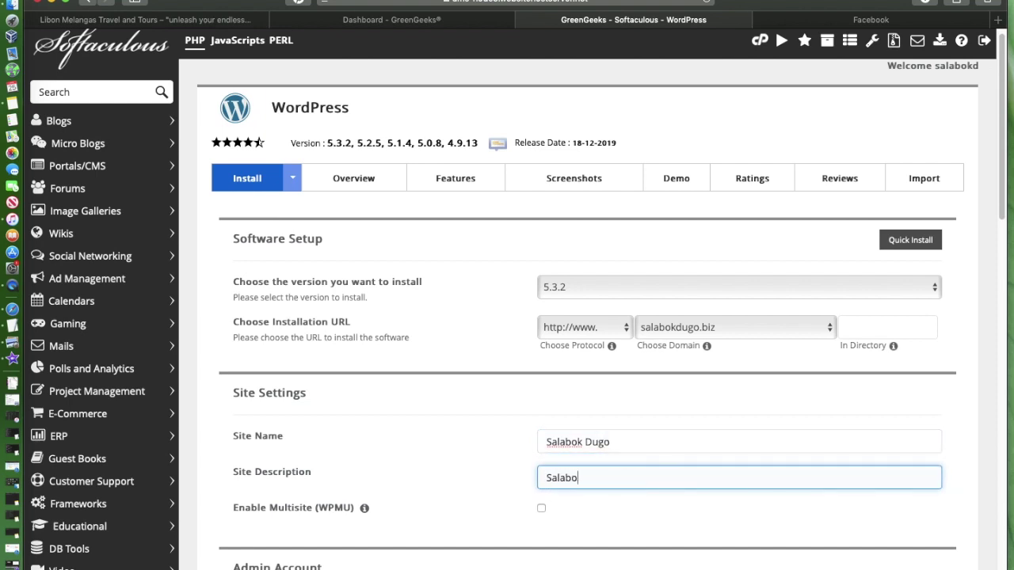
pyautogui.write('k Dugo Trading')
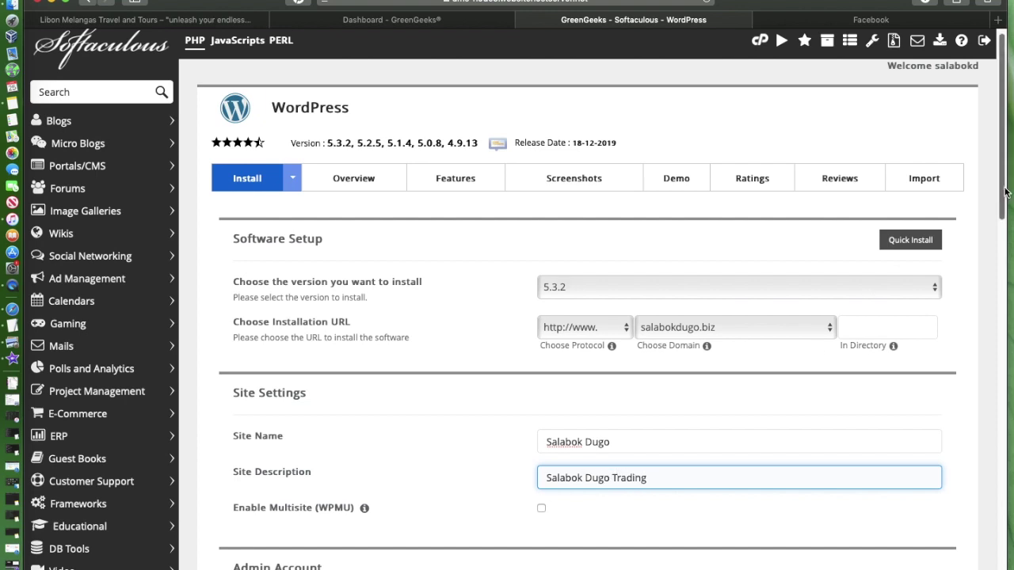
pyautogui.scroll(-2, 1005, 194)
pyautogui.scroll(-1, 1004, 196)
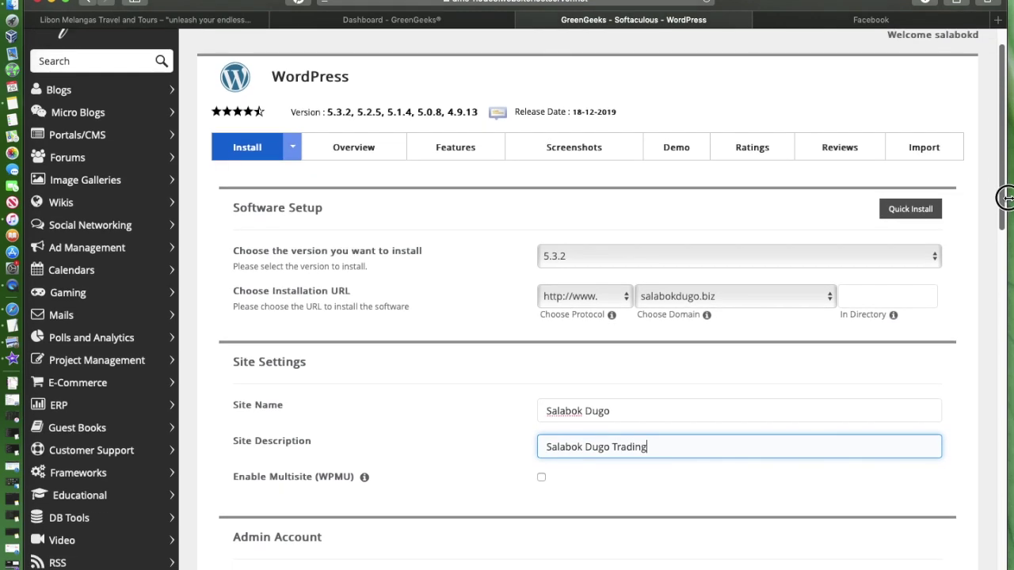
# Step: Review the languages offered for the WordPress installation, leaving English selected
pyautogui.scroll(-1, 1004, 198)
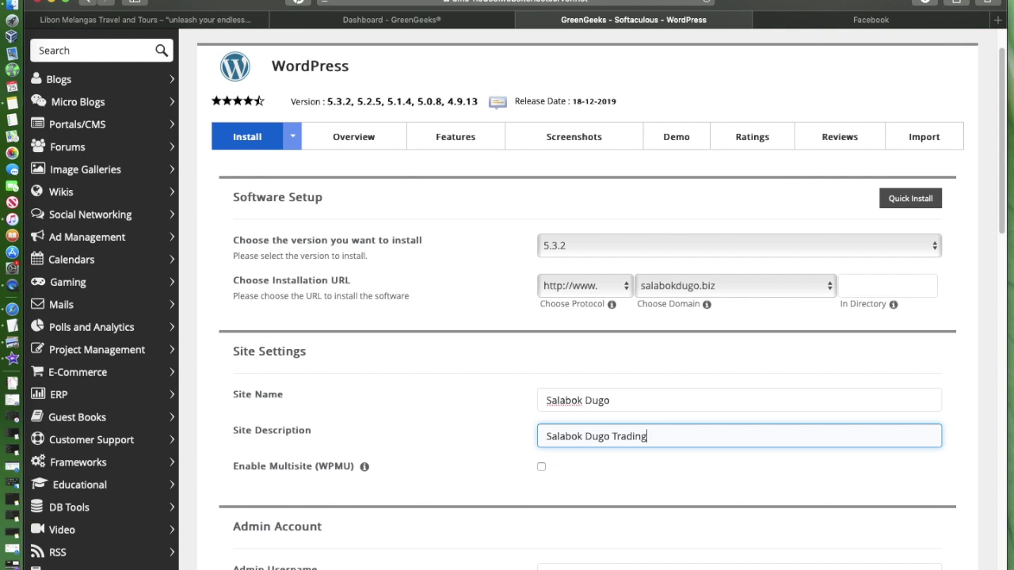
pyautogui.scroll(-10, 508, 278)
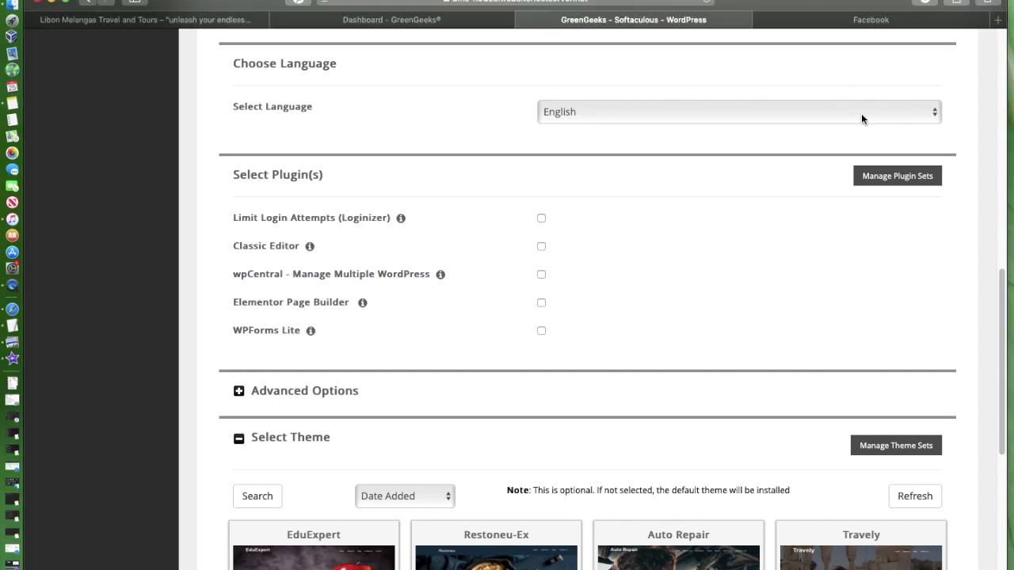
pyautogui.click(911, 113)
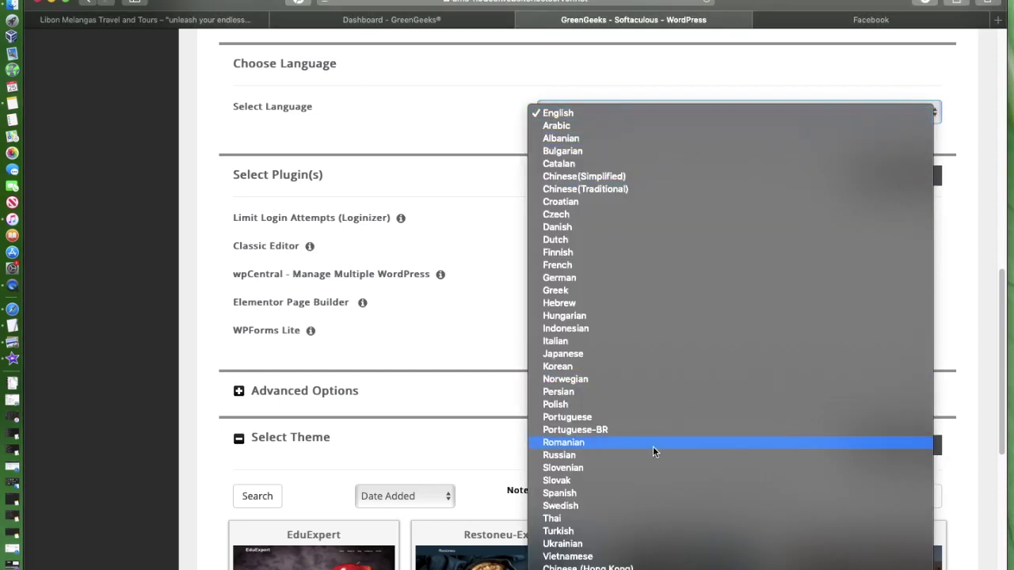
pyautogui.click(487, 235)
pyautogui.scroll(-1, 480, 274)
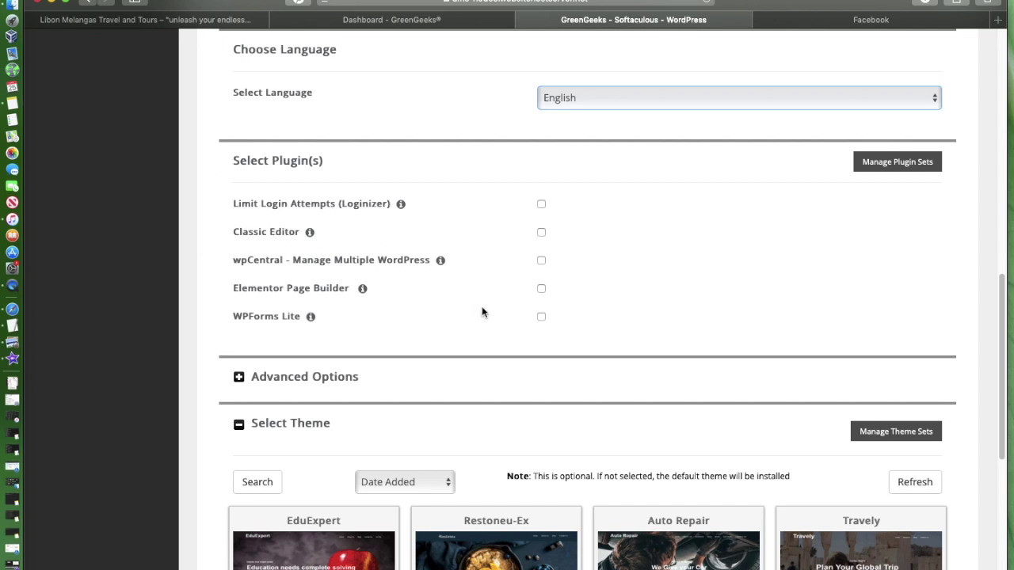
# Step: Browse to the second set of optional WordPress themes and select the LawExpert theme
pyautogui.scroll(-5, 776, 287)
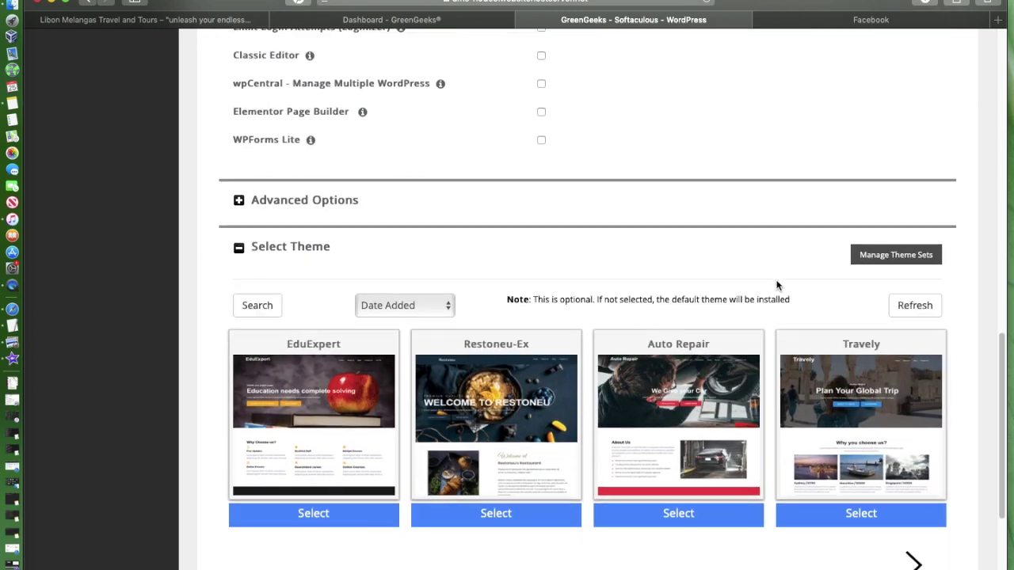
pyautogui.scroll(-3, 692, 264)
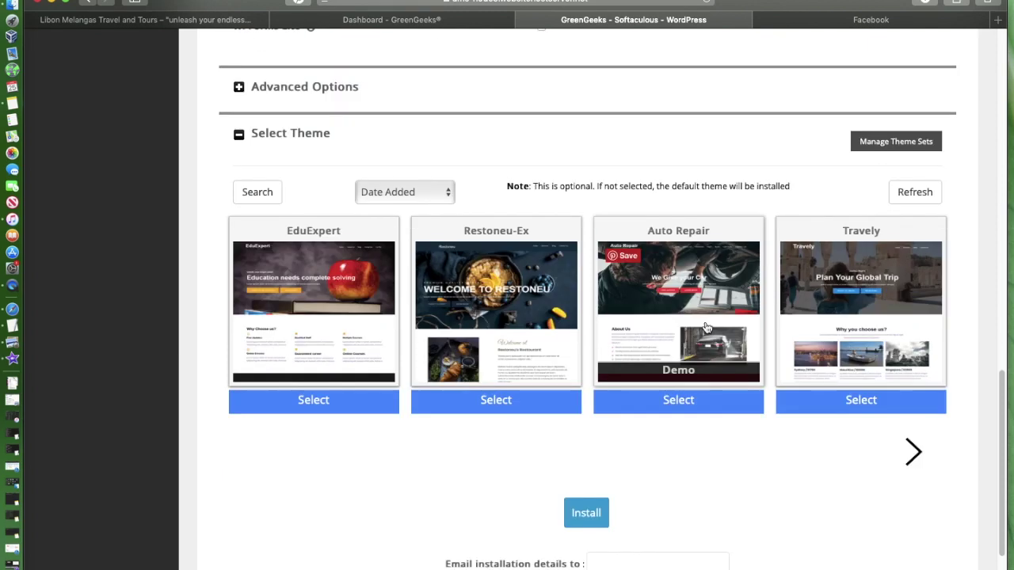
pyautogui.scroll(-1, 708, 327)
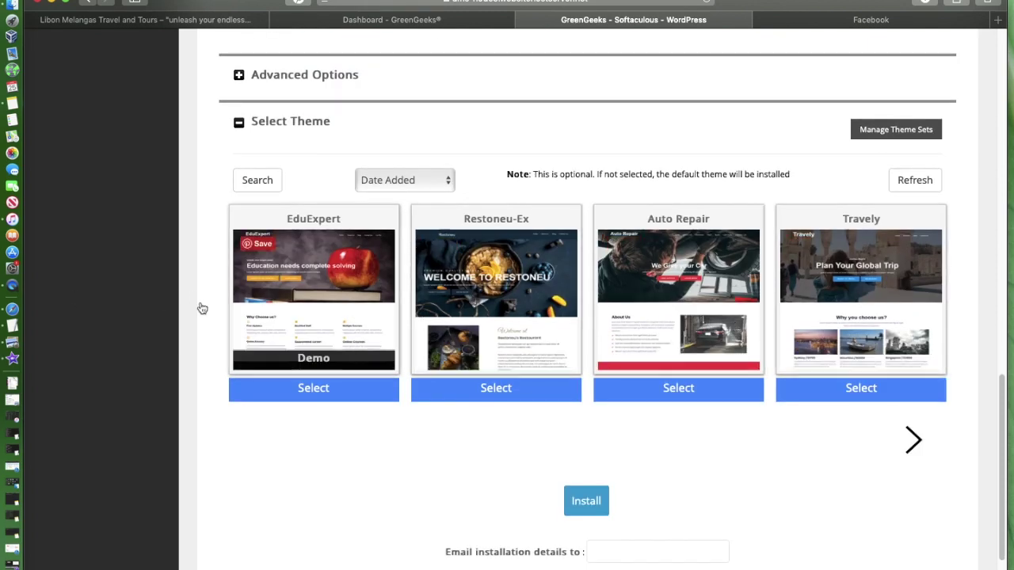
pyautogui.click(915, 444)
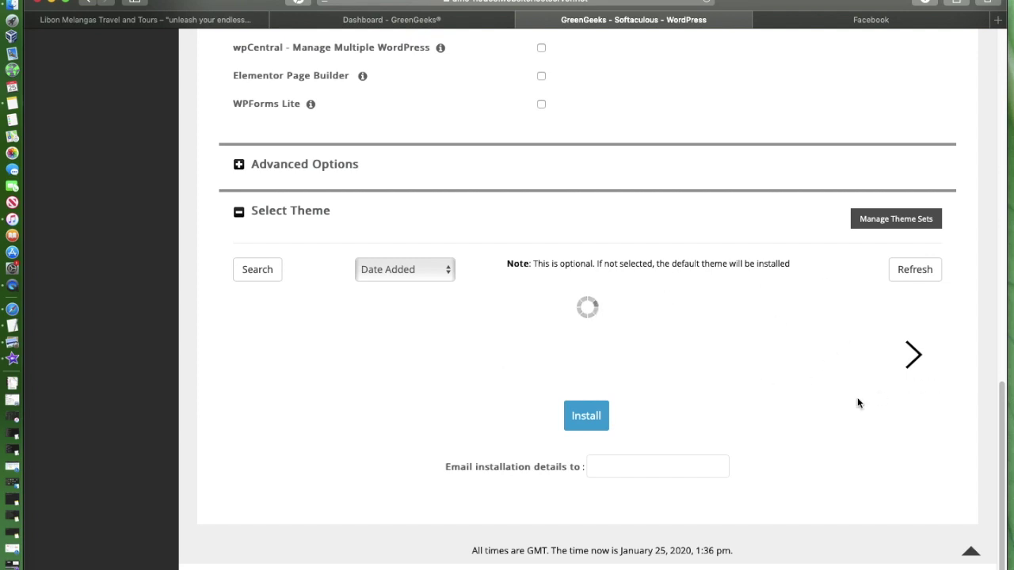
pyautogui.scroll(-3, 806, 471)
pyautogui.scroll(-1, 788, 471)
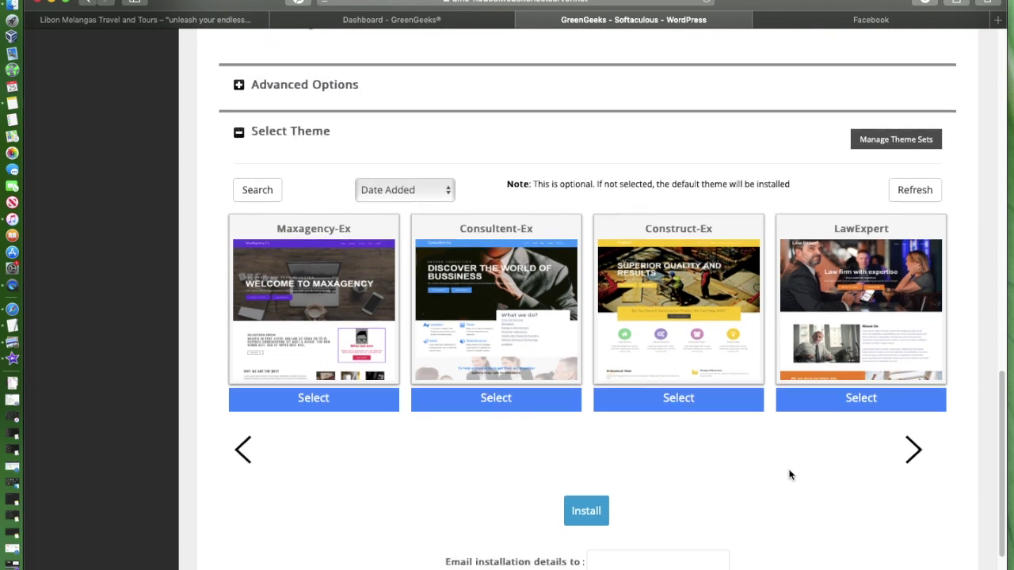
pyautogui.moveTo(502, 251)
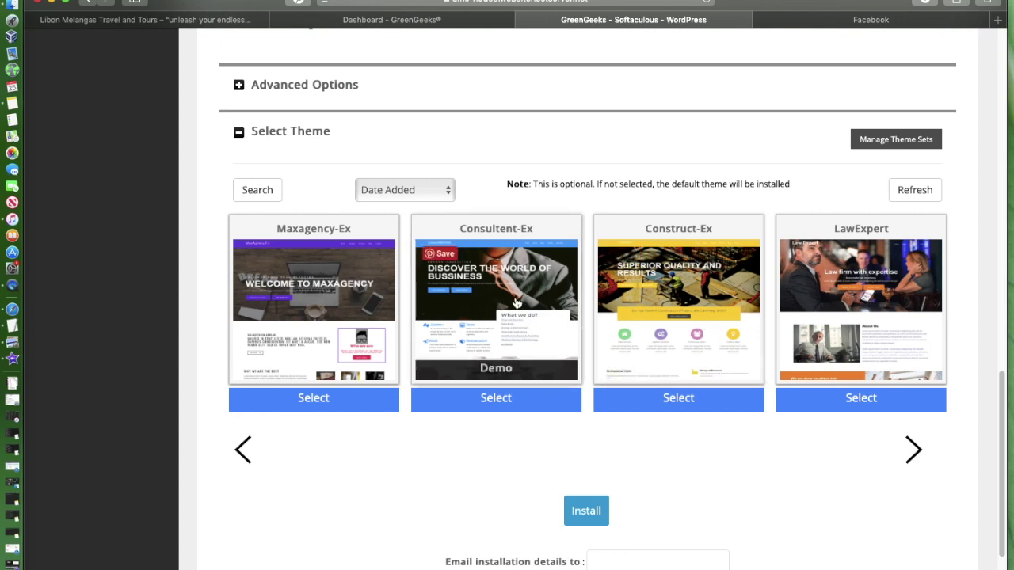
pyautogui.scroll(-1, 770, 421)
pyautogui.moveTo(498, 353)
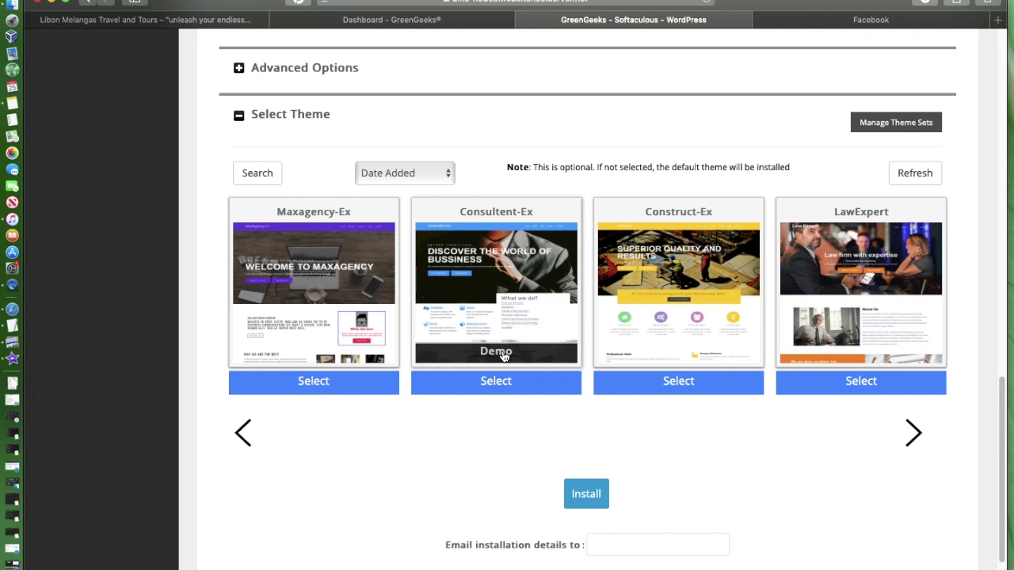
pyautogui.click(860, 383)
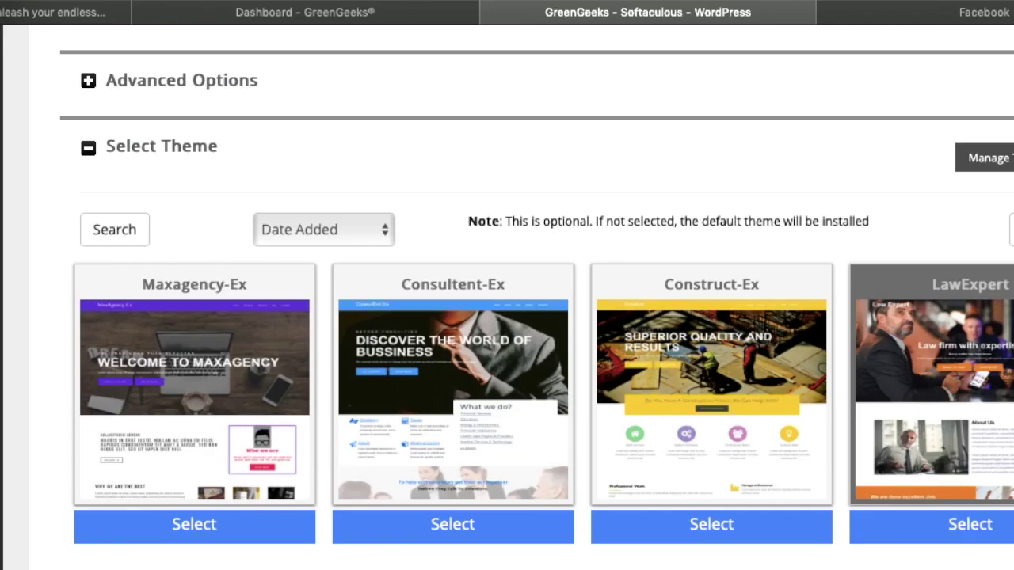
# Step: Open the Salabok Dugo website at salabokdugo.biz in a new browser tab
pyautogui.click(999, 27)
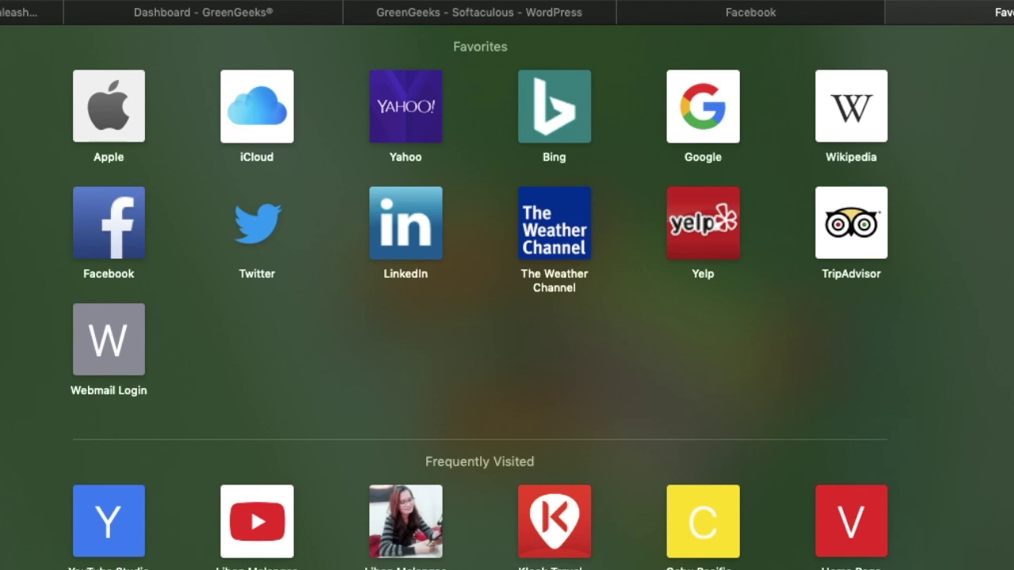
pyautogui.write('www.')
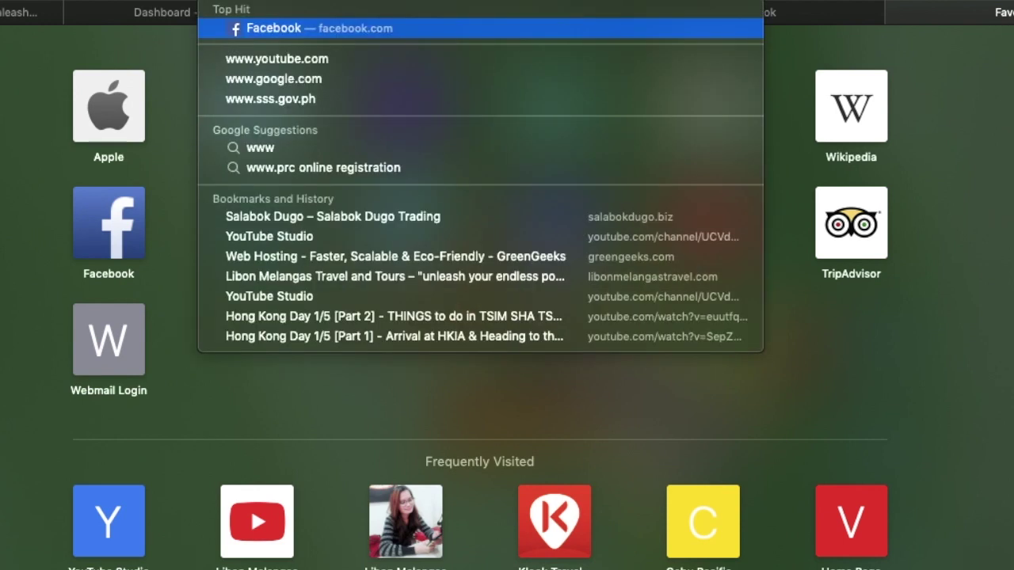
pyautogui.write('salb')
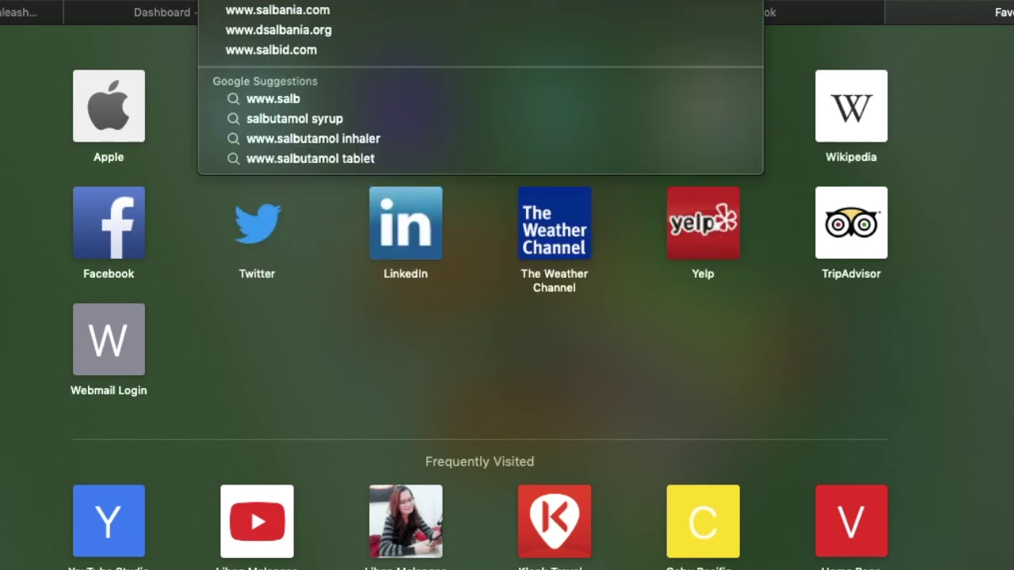
pyautogui.press('BackSpace')
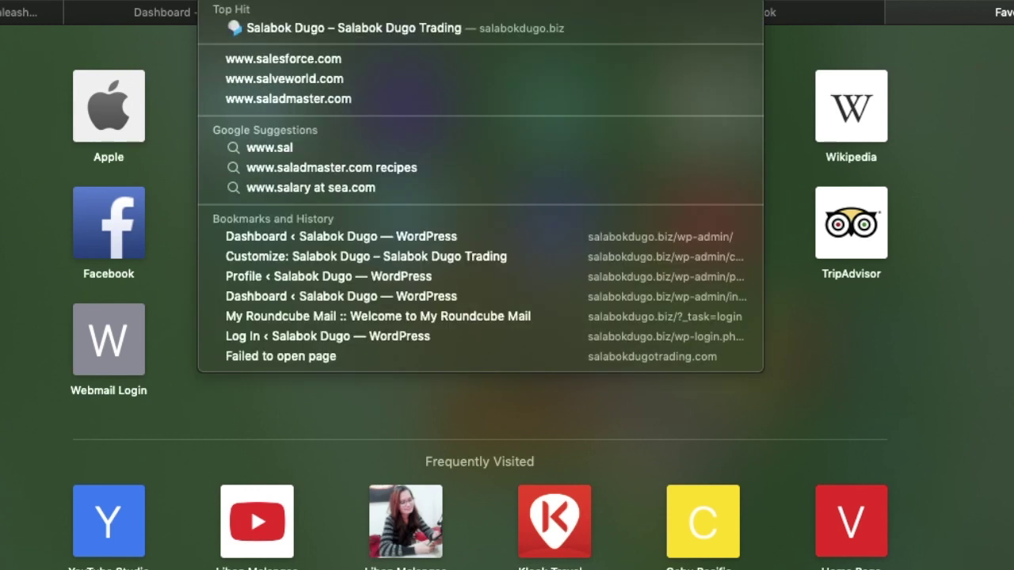
pyautogui.press('Down')
pyautogui.press('Down')
pyautogui.press('Down')
pyautogui.press('Down')
pyautogui.press('Down')
pyautogui.press('Down')
pyautogui.press('Down')
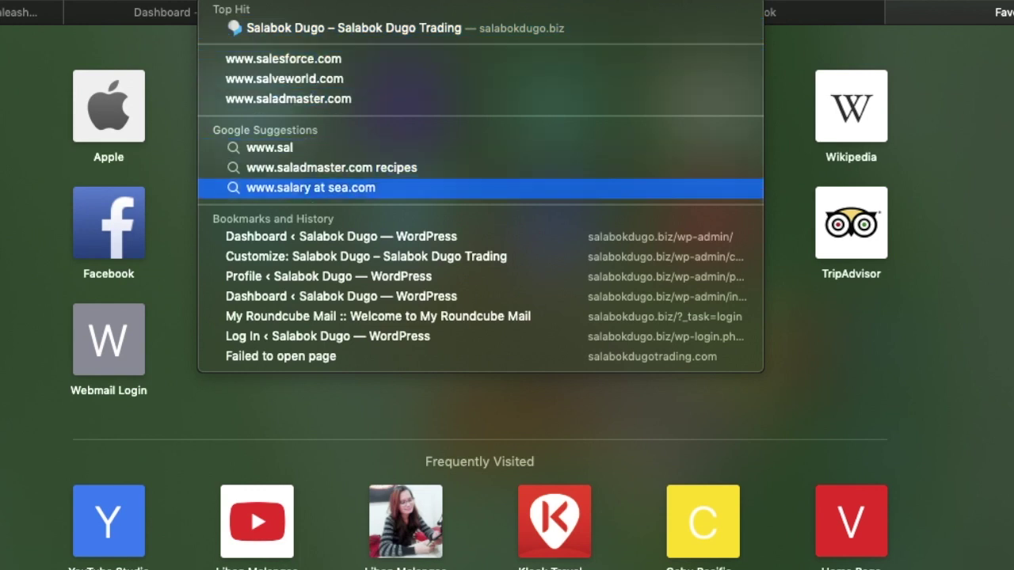
pyautogui.press('Down')
pyautogui.press('Down')
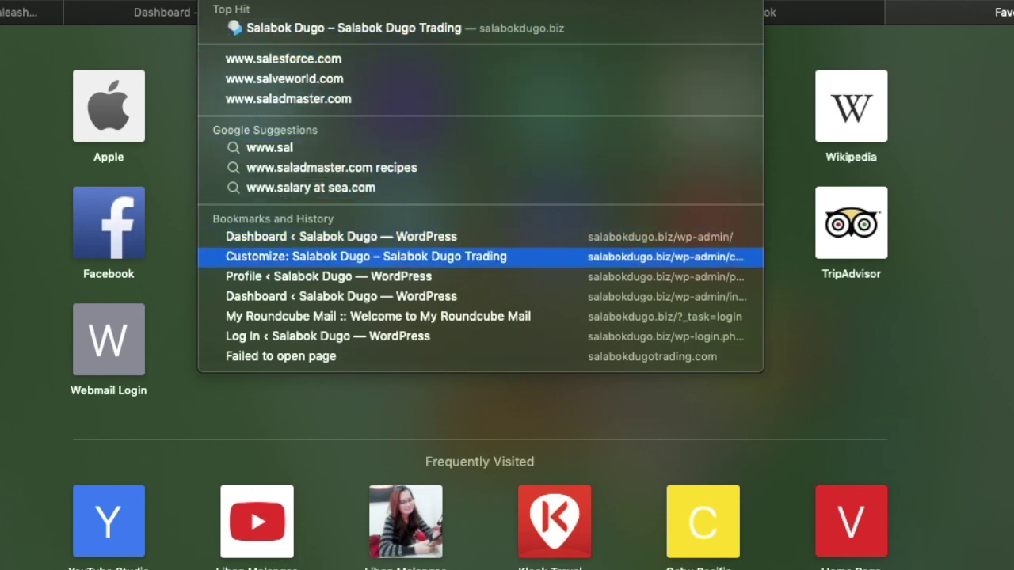
pyautogui.press('Up')
pyautogui.press('Up')
pyautogui.press('Up')
pyautogui.press('Up')
pyautogui.press('Up')
pyautogui.press('Up')
pyautogui.press('Up')
pyautogui.press('Up')
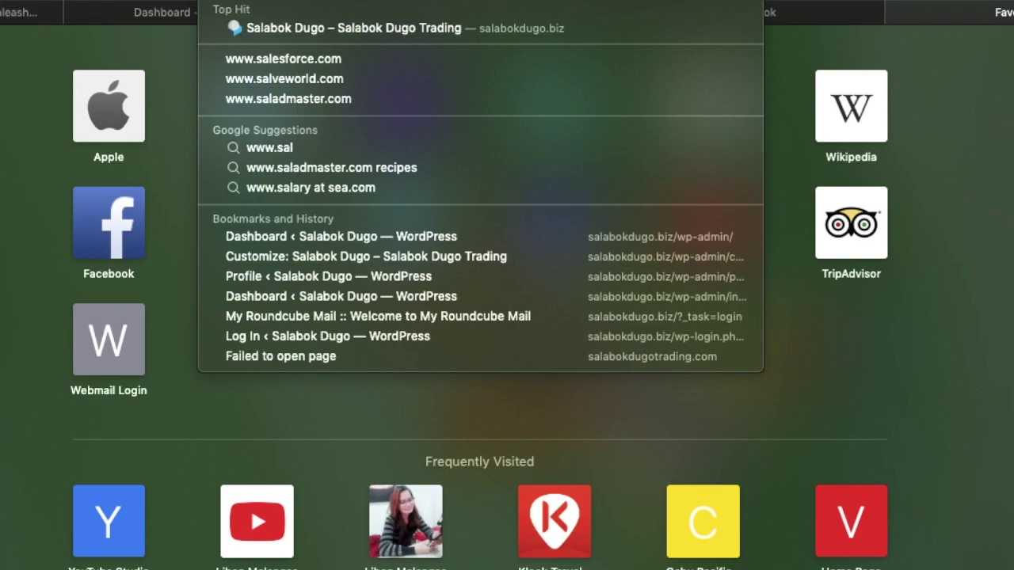
pyautogui.press('Return')
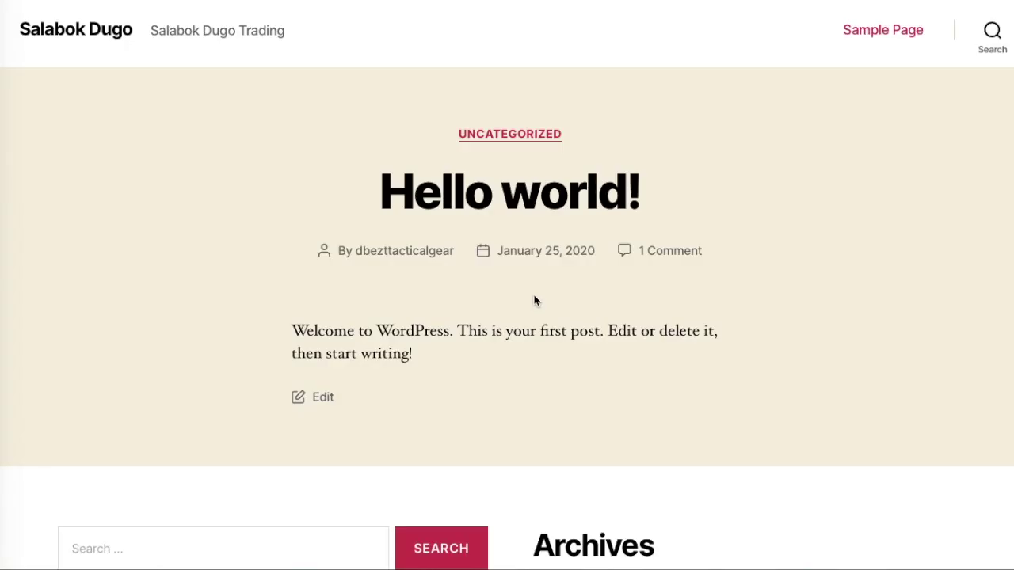